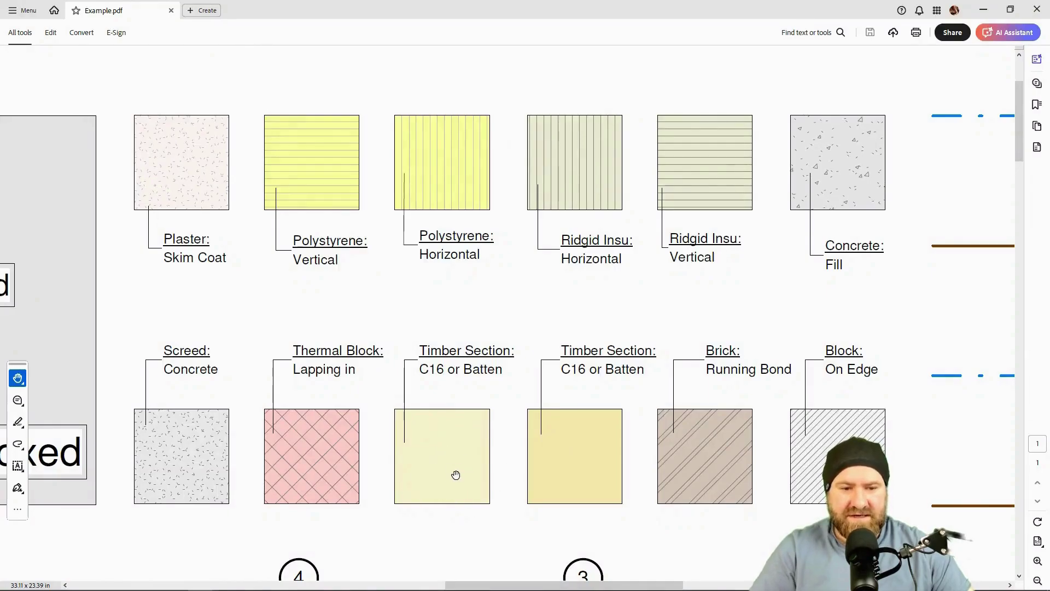
Look over the material swatches in the example PDF and switch to the Revit Material Patterns spreadsheet in the browser
click(201, 161)
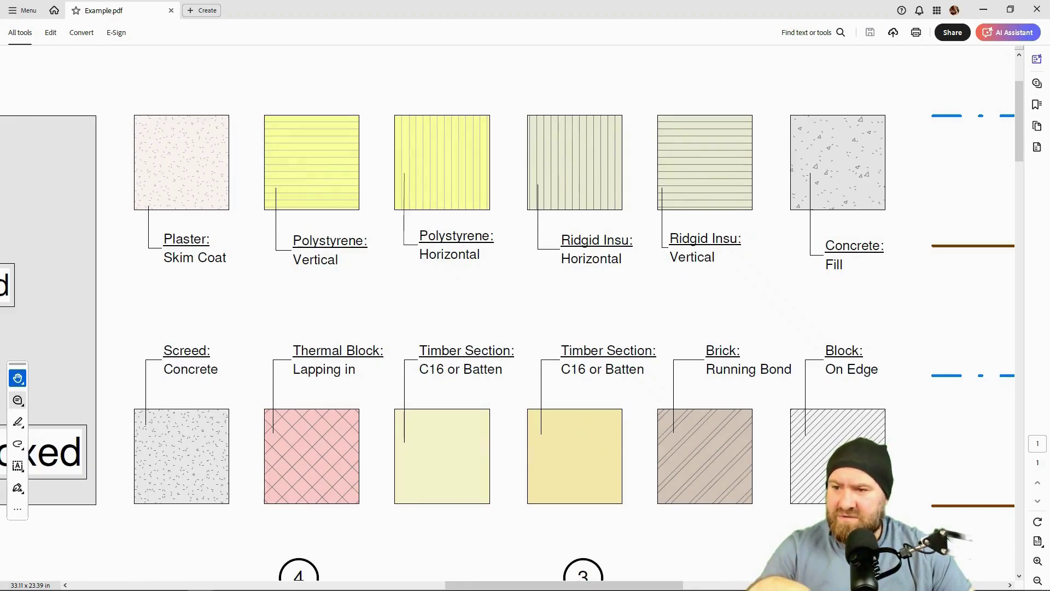
key(alt+Tab)
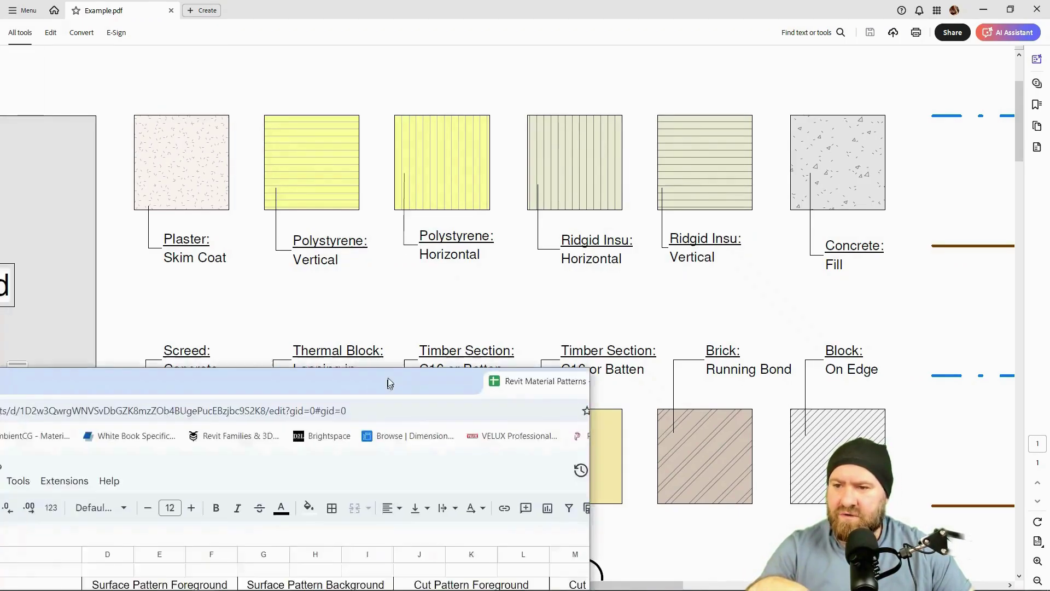
scroll(567, 280, down, 2)
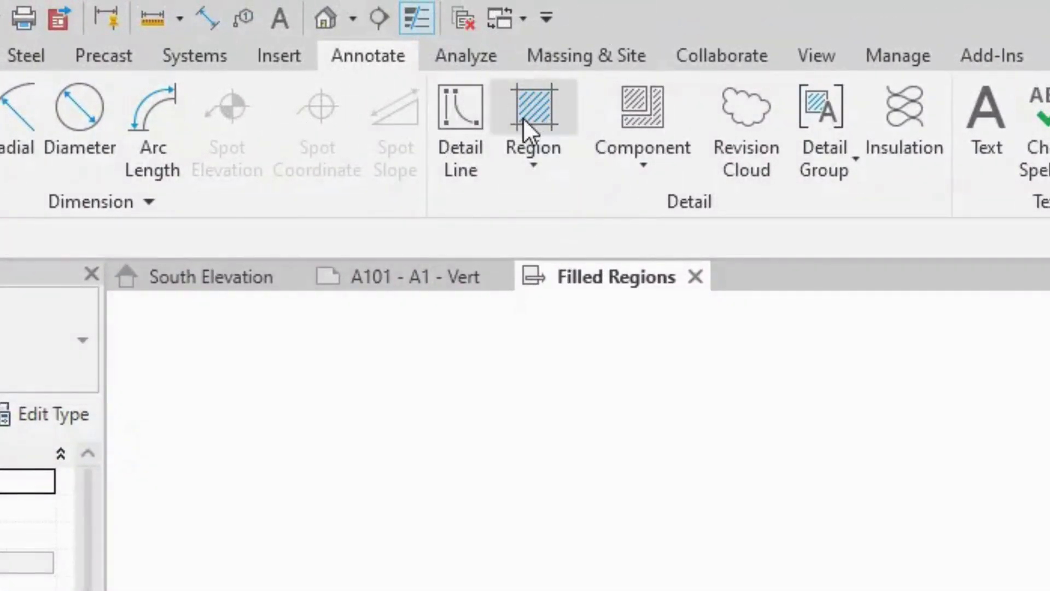
Start a filled region in the Filled Regions drafting view and duplicate its Solid Grey type as "Gypsum Plaster"
click(537, 185)
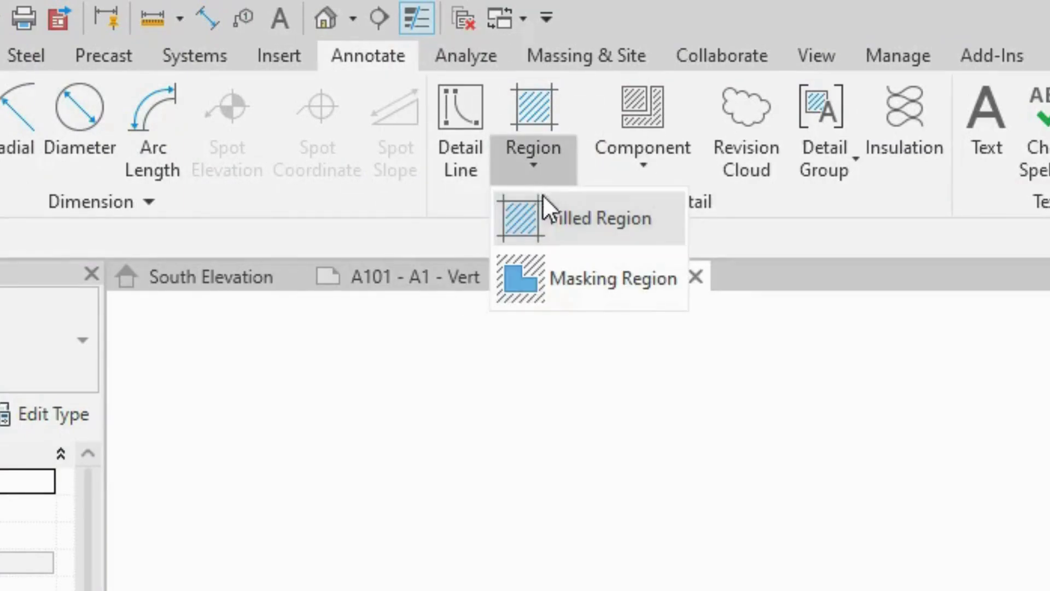
click(599, 222)
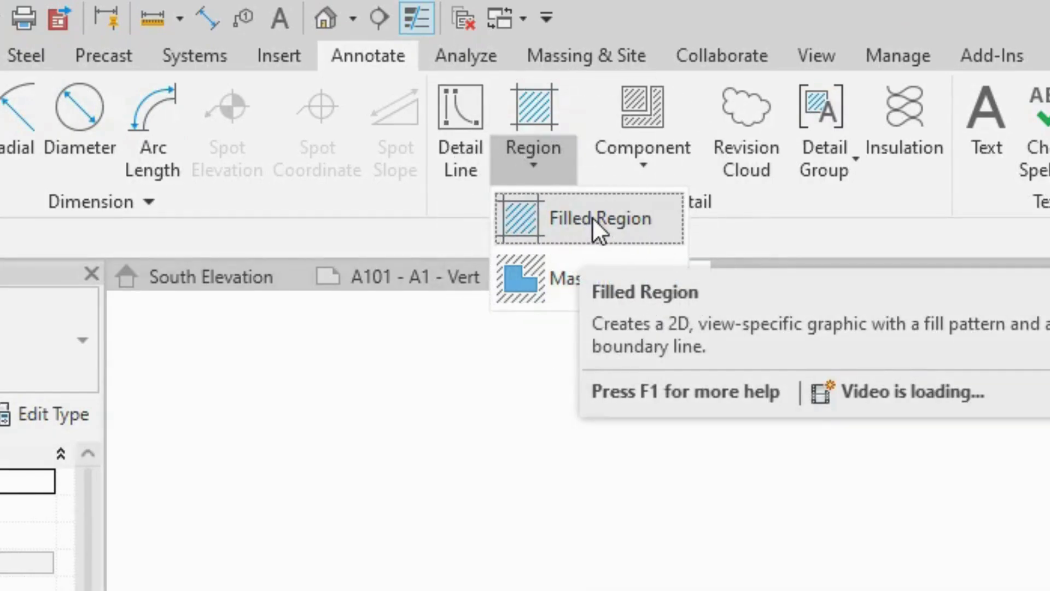
click(592, 216)
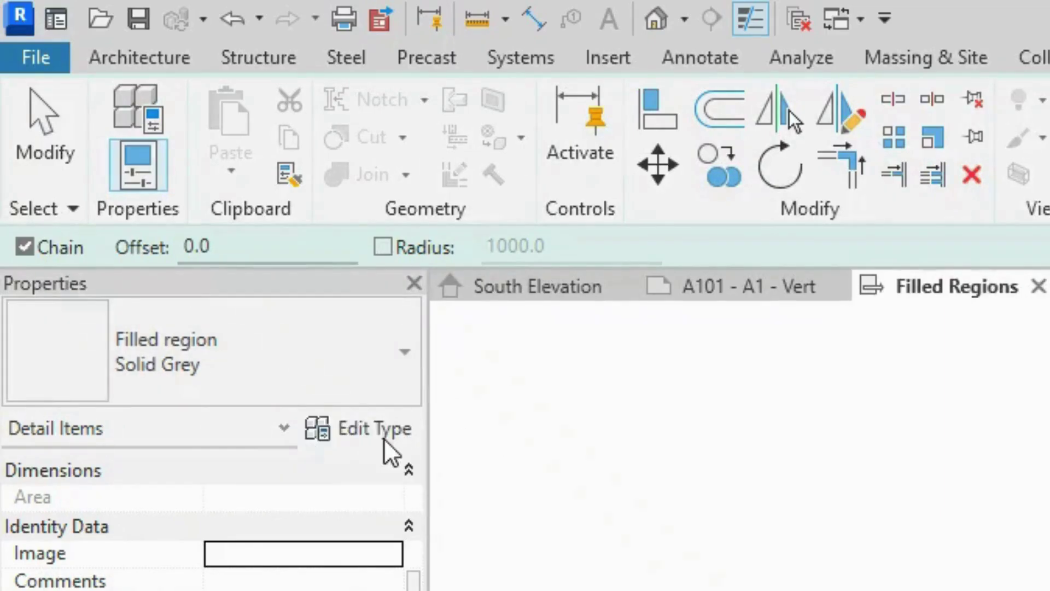
click(375, 426)
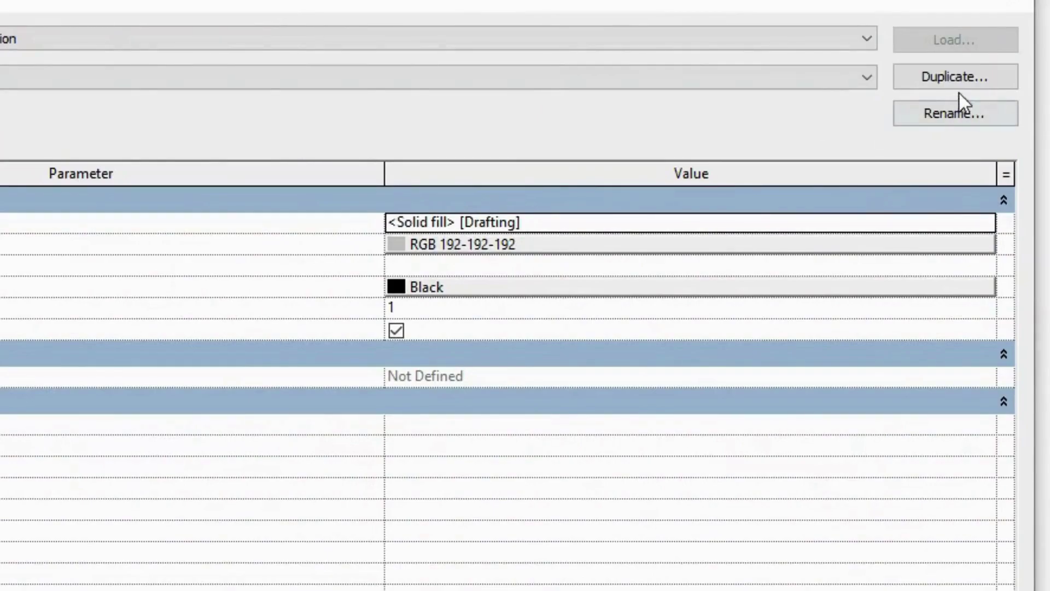
click(962, 76)
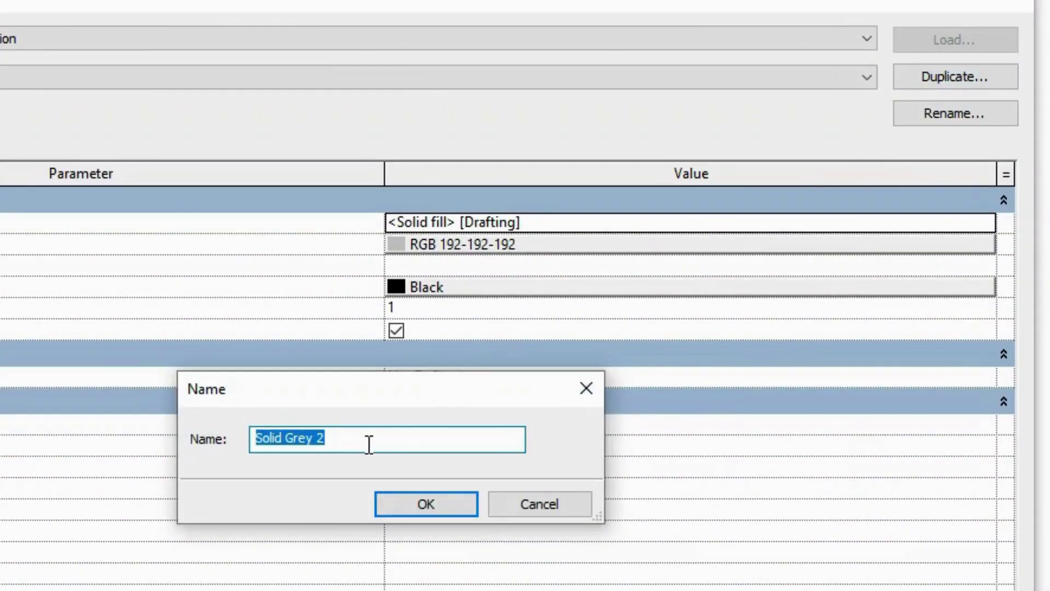
text(P)
key(BackSpace)
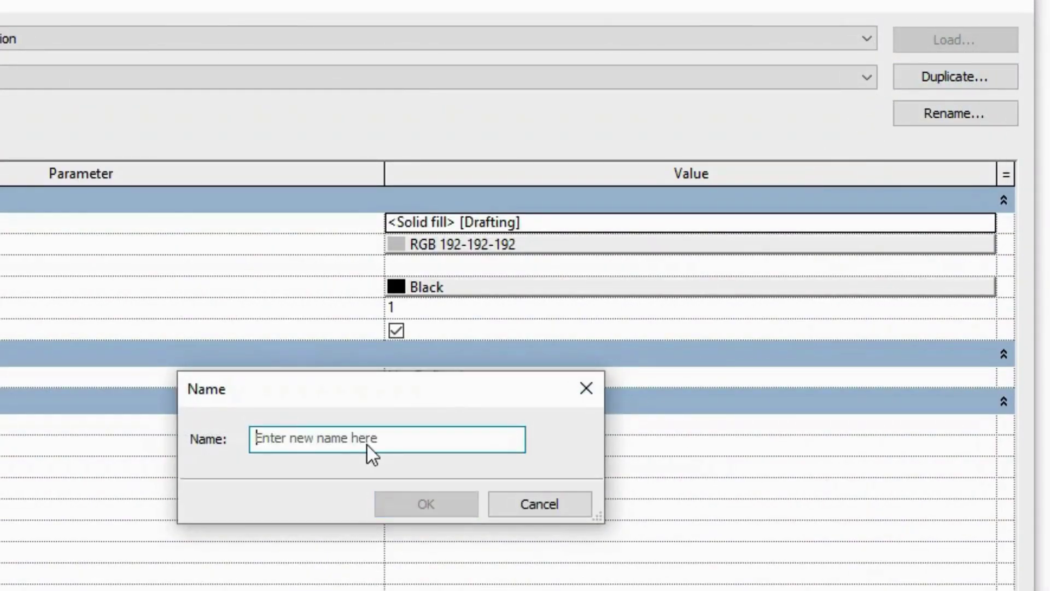
text(Gypsum Pla)
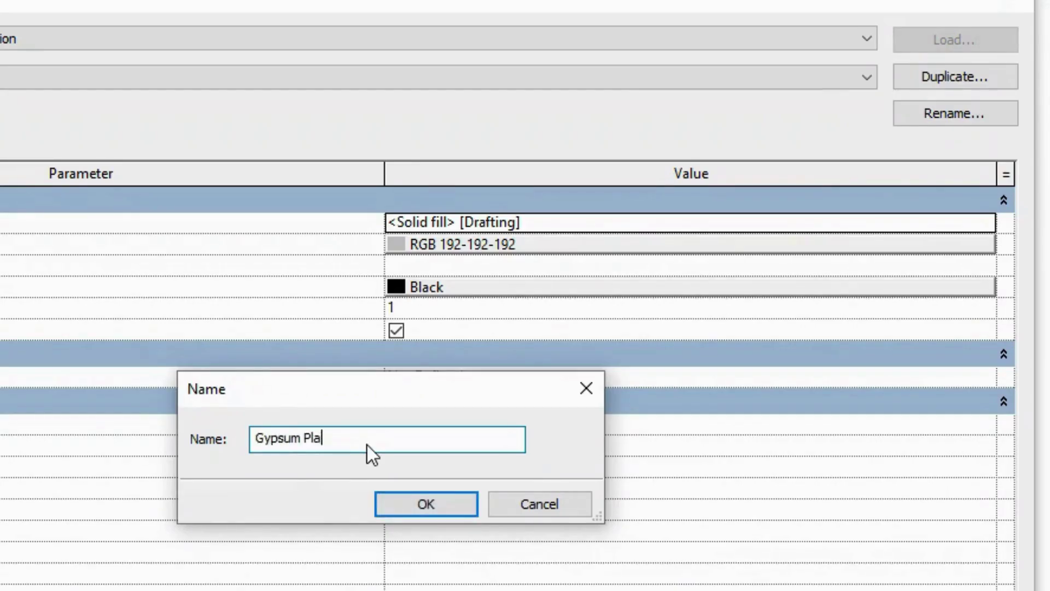
text(ster)
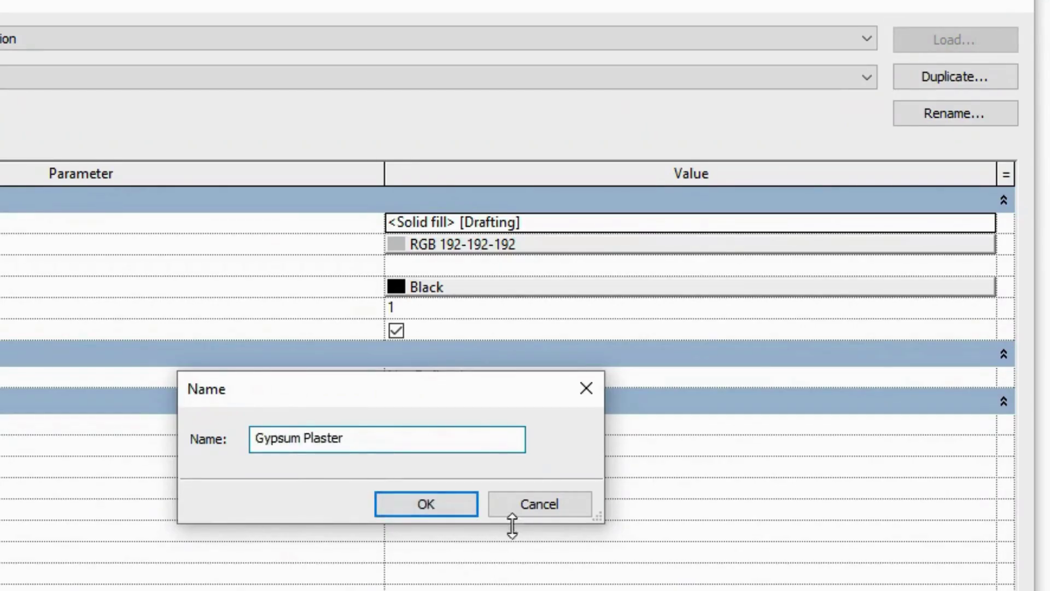
click(406, 503)
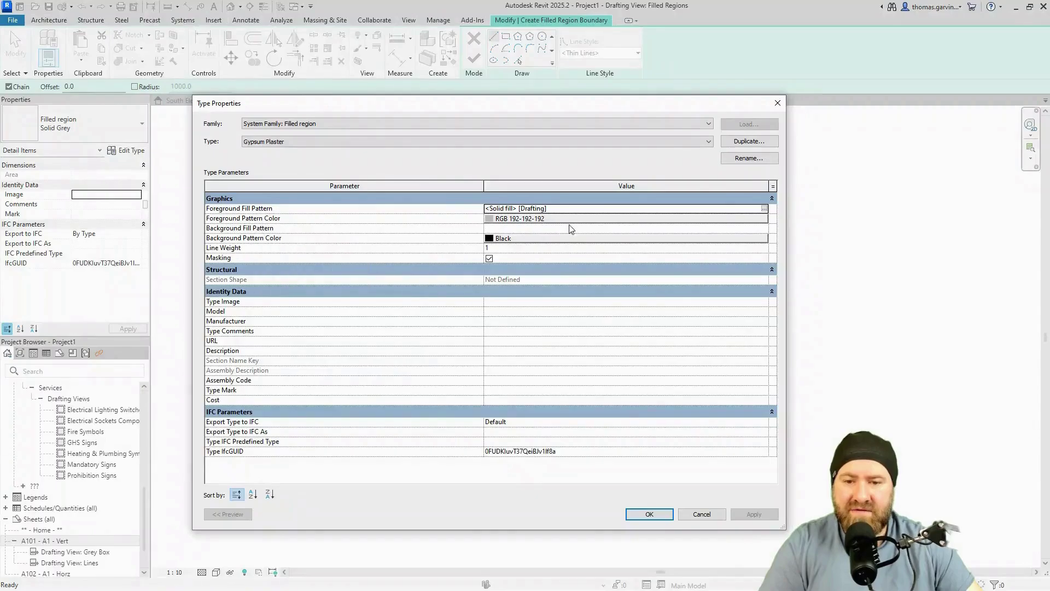
Set the Gypsum Plaster type's background fill pattern to Solid fill and its background pattern colour to RGB 255-244-244
click(592, 228)
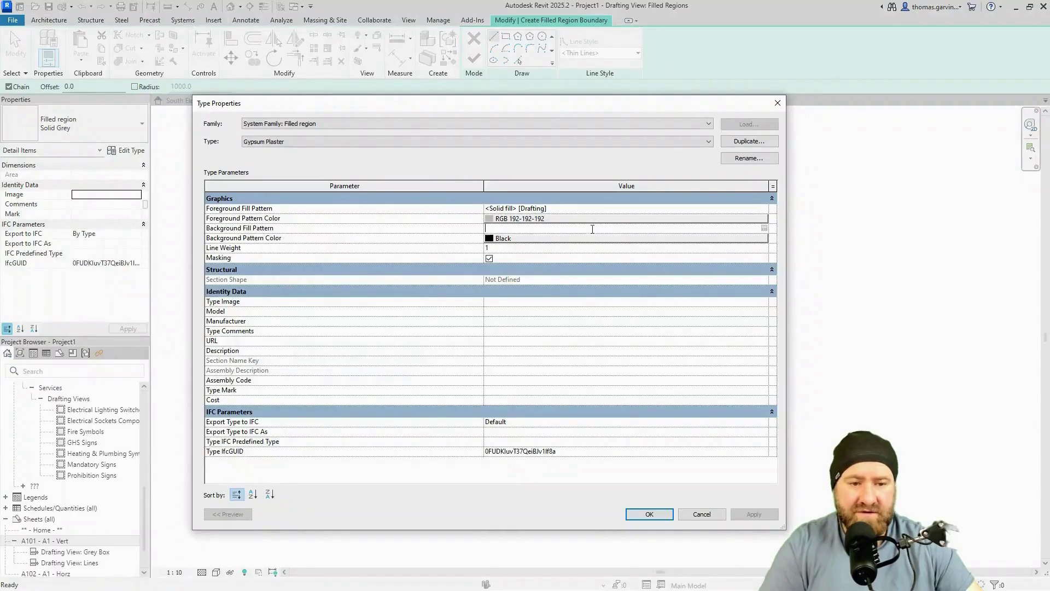
click(765, 229)
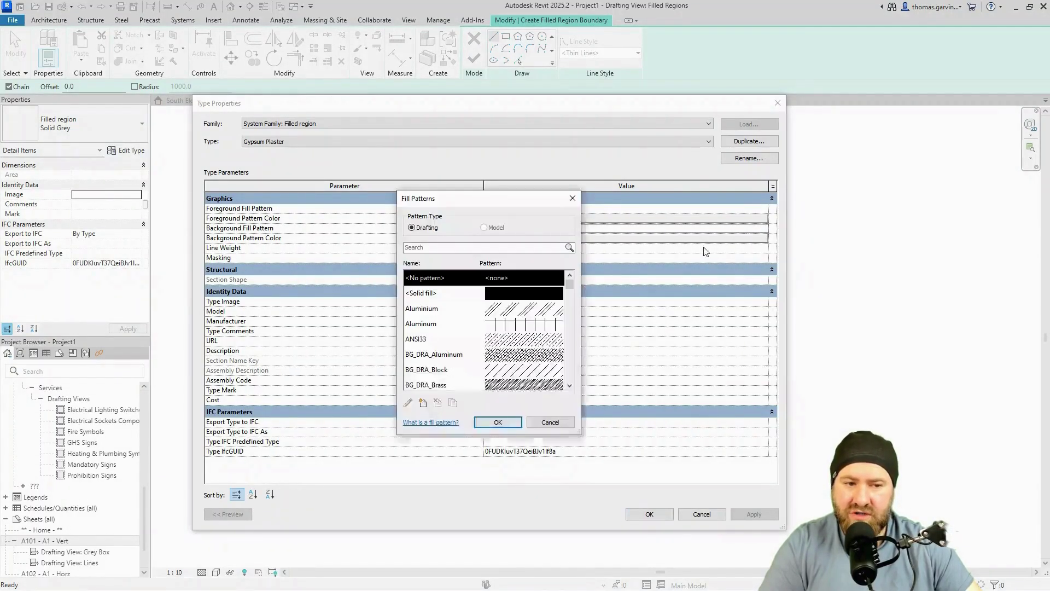
click(508, 295)
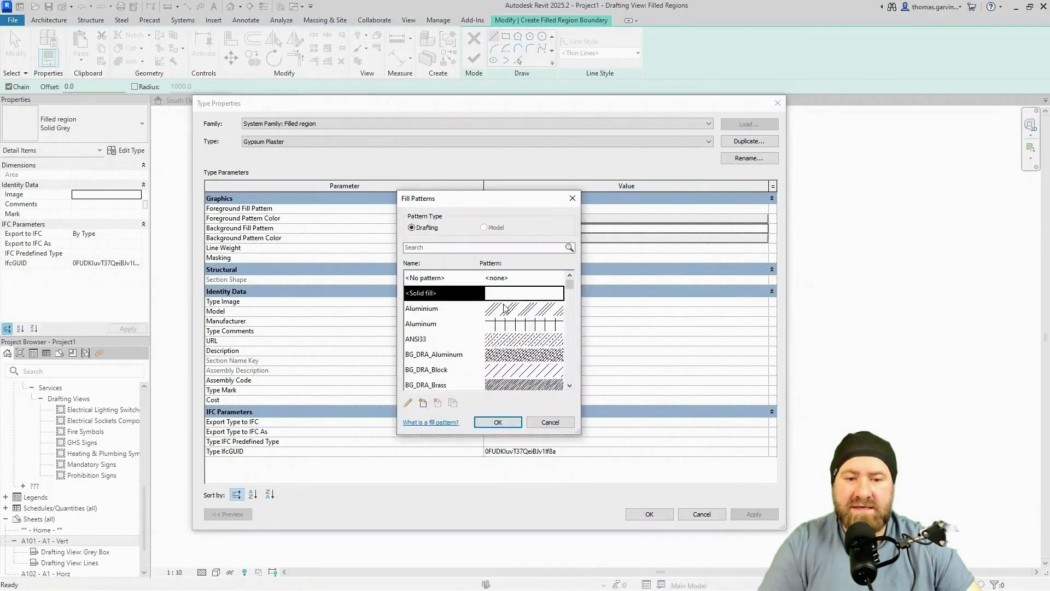
click(497, 422)
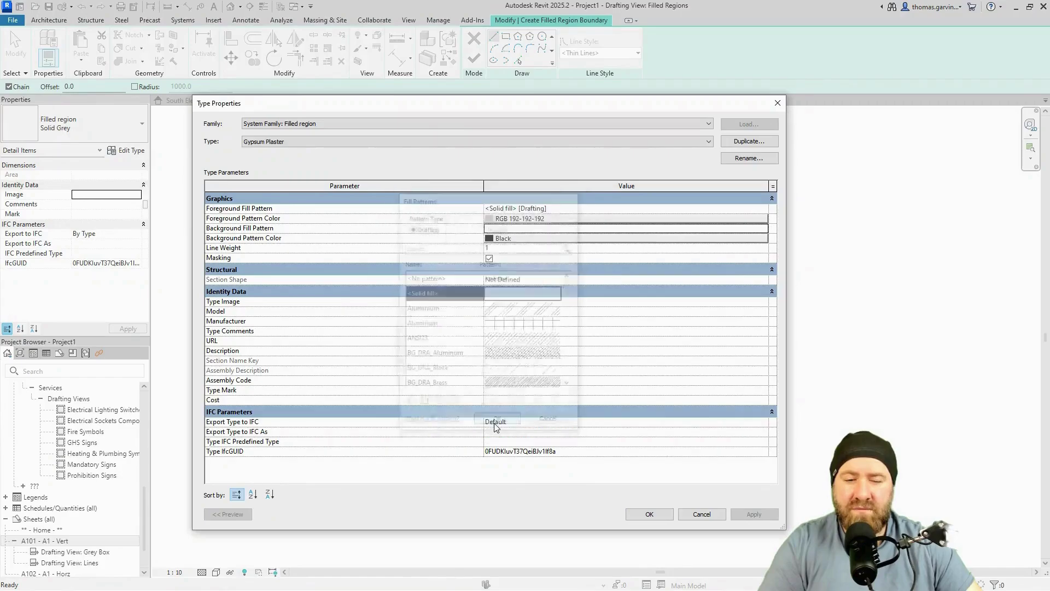
click(532, 238)
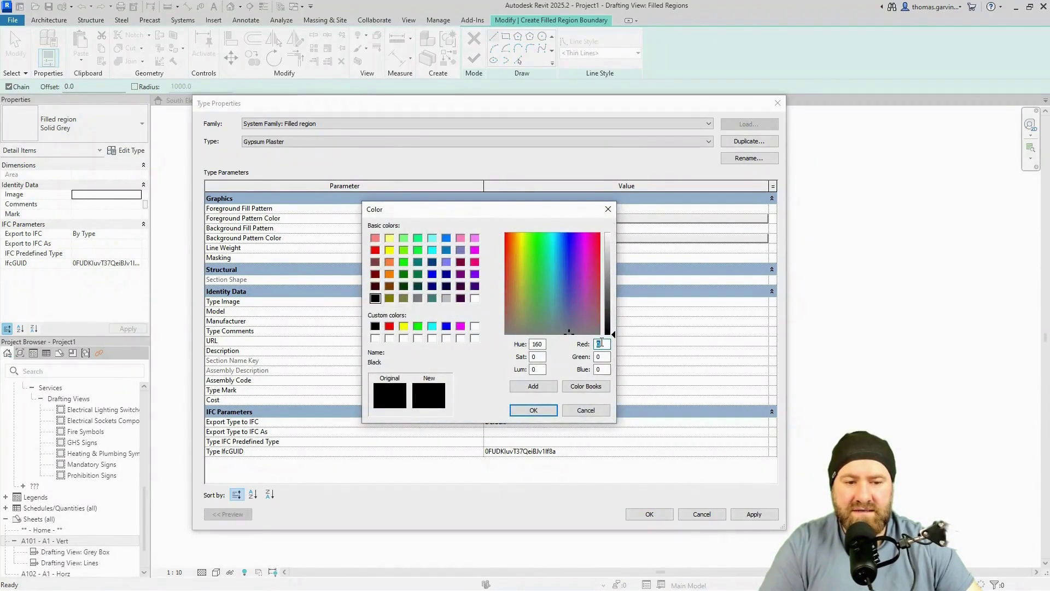
text(255244)
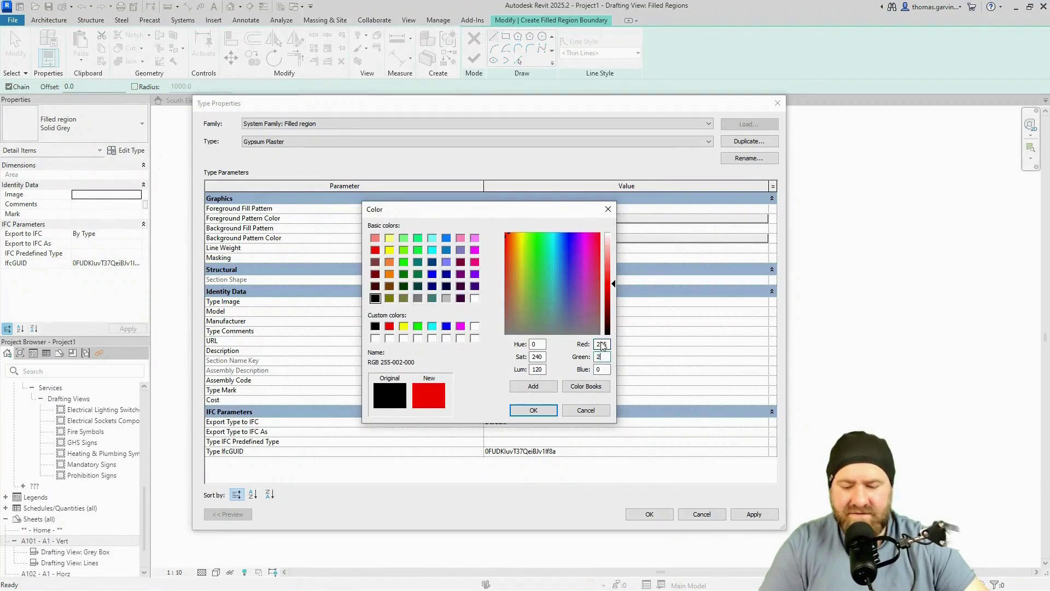
key(Tab)
text(244)
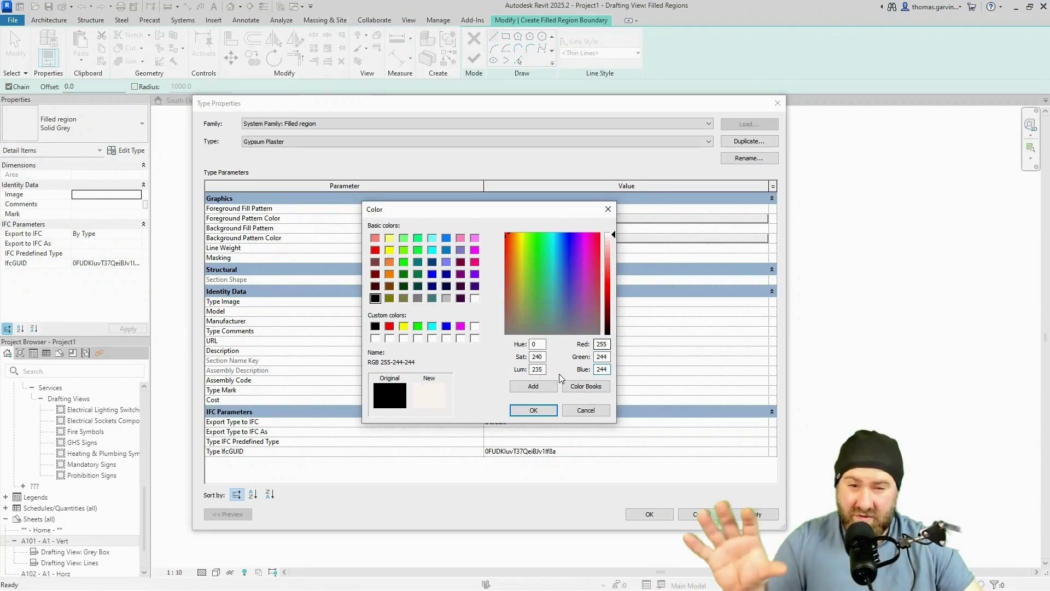
click(549, 415)
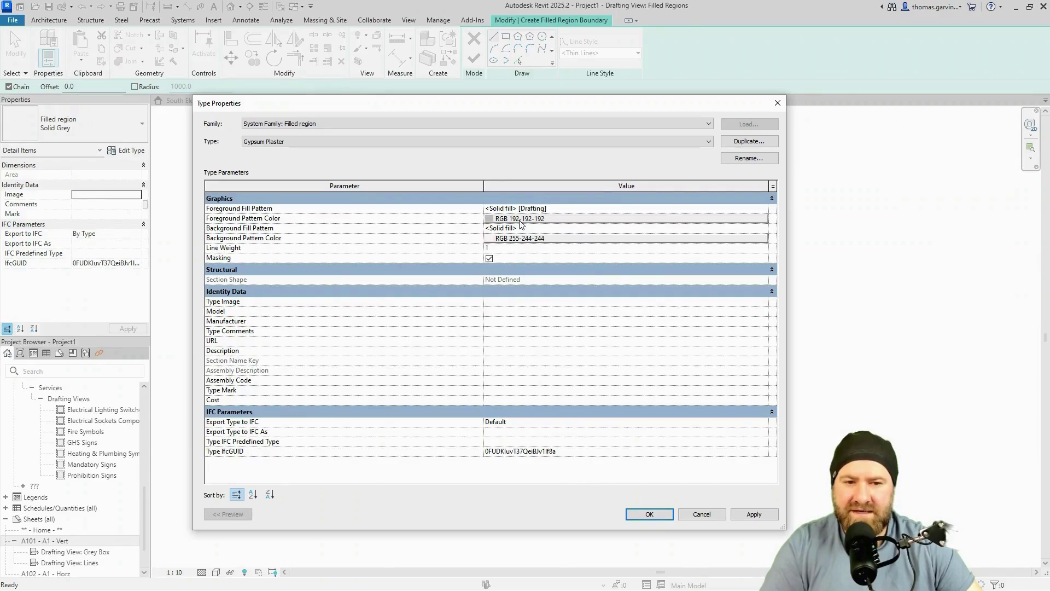
Accept RGB 192-192-192 as the foreground pattern colour and set the Gypsum Plaster type's foreground fill pattern to Sand - Dense
click(520, 219)
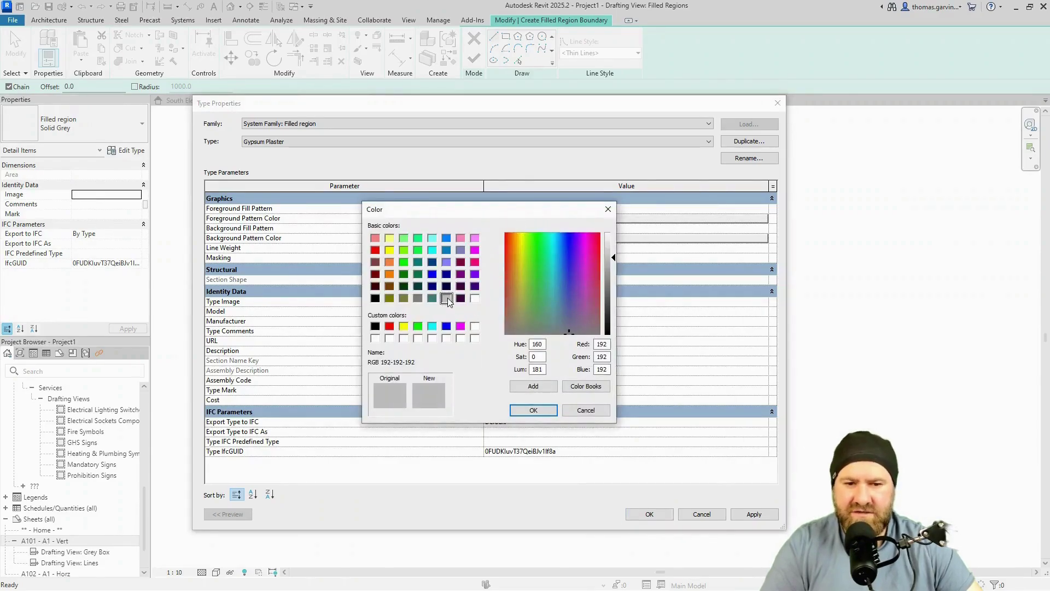
click(534, 410)
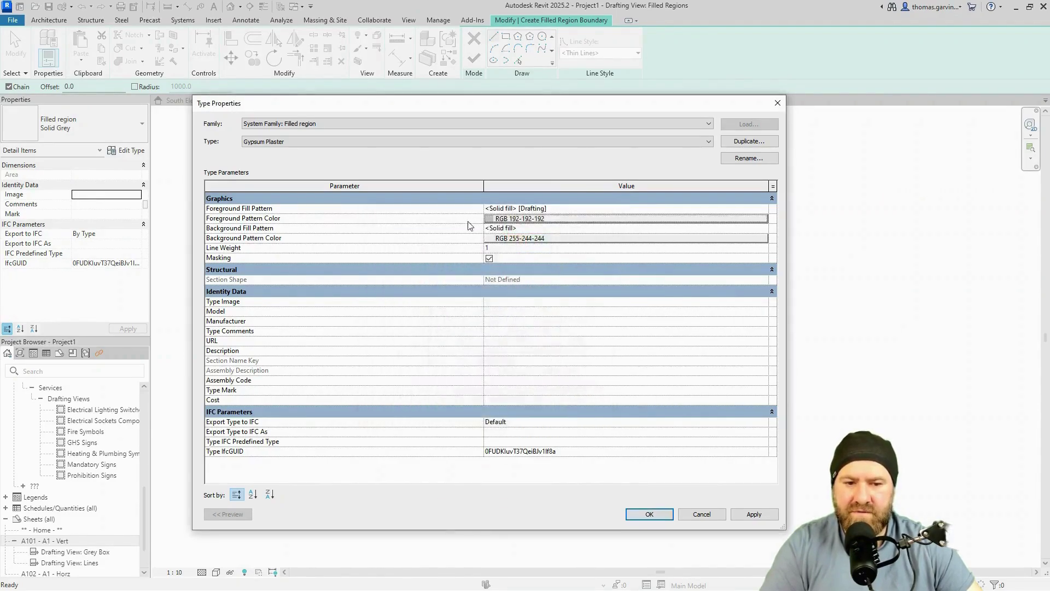
click(553, 209)
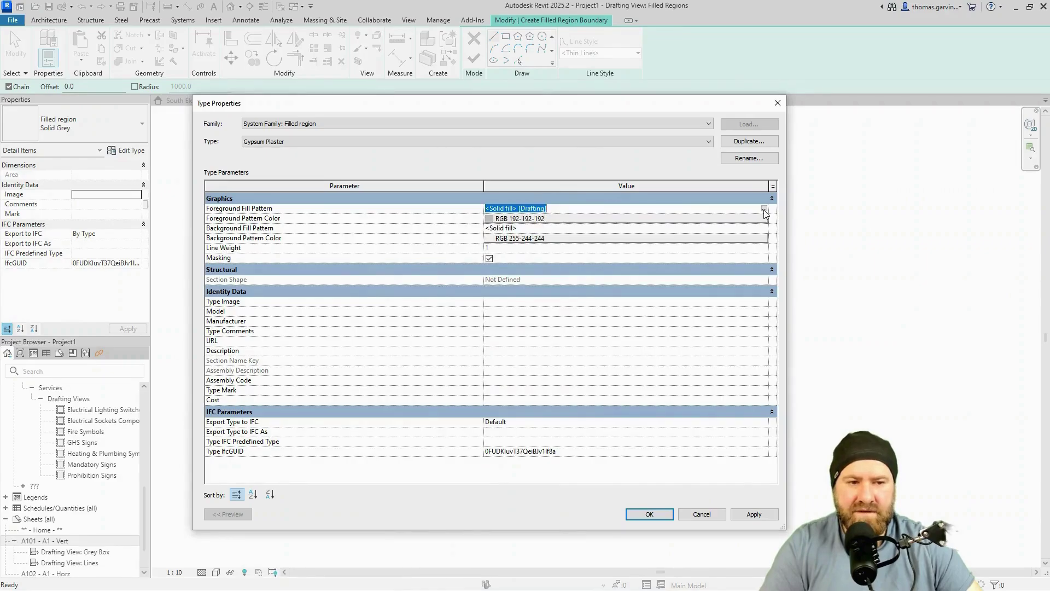
click(764, 209)
click(505, 340)
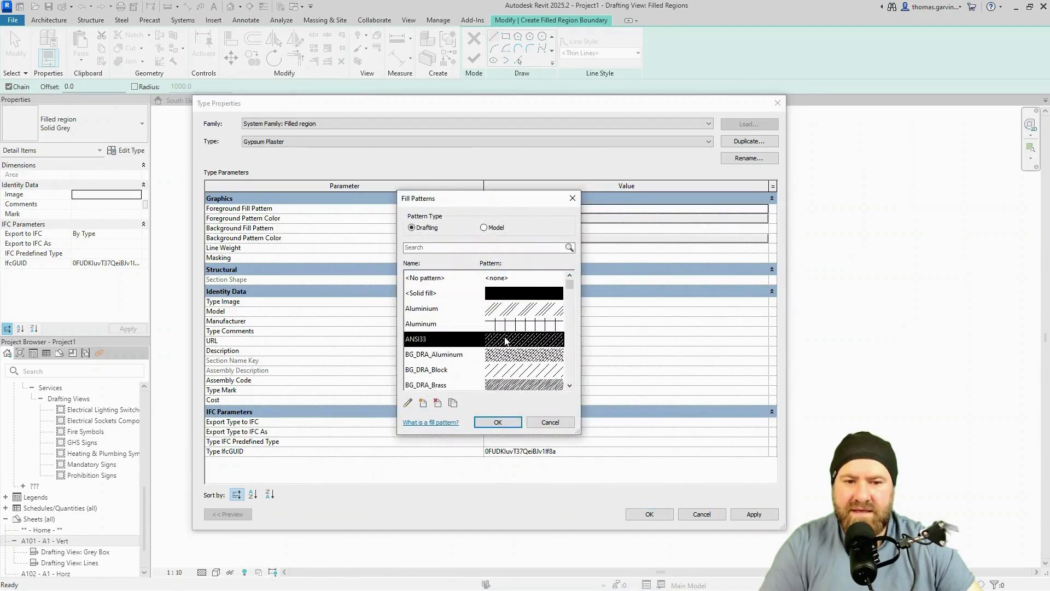
key(s)
scroll(503, 294, down, 2)
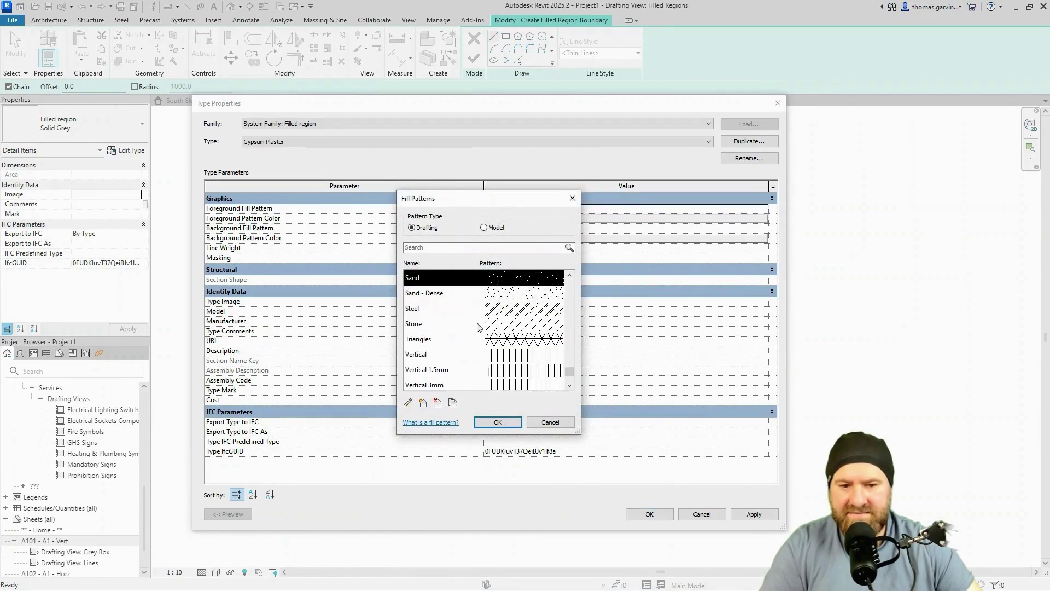
click(501, 294)
click(498, 422)
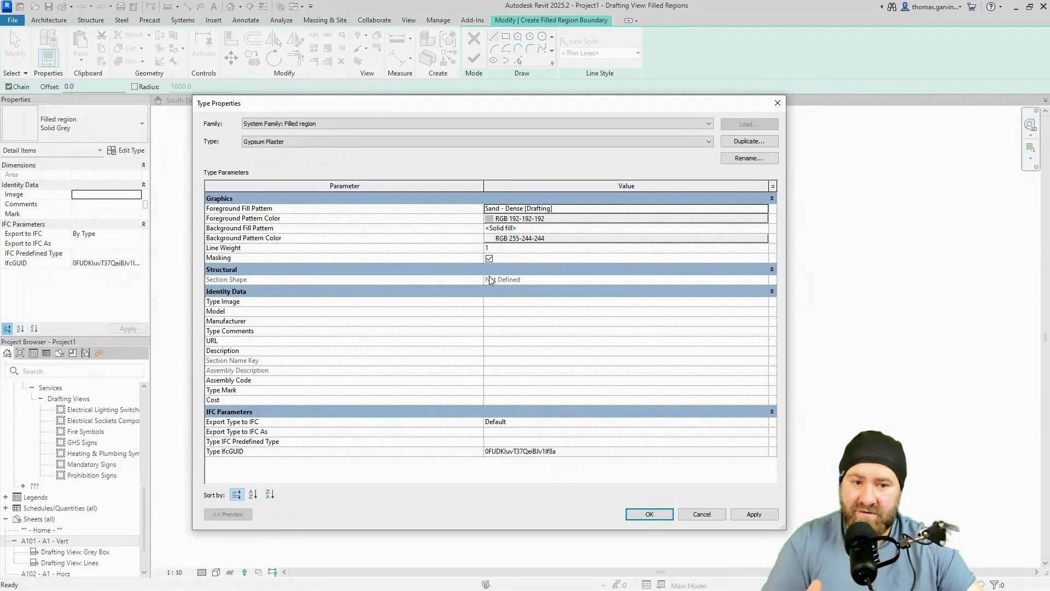
click(652, 512)
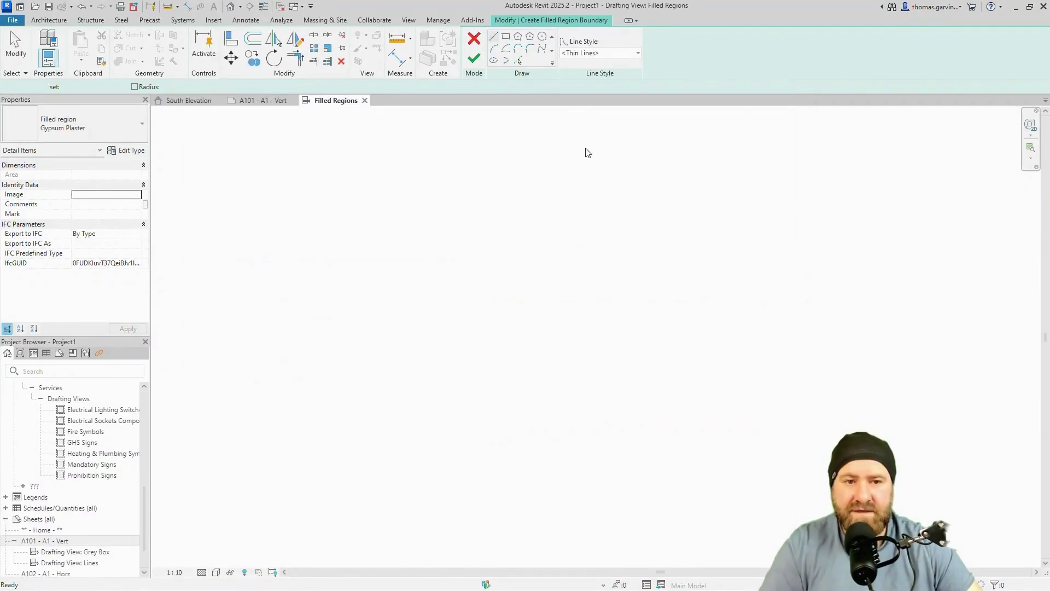
Sketch a rectangular Gypsum Plaster filled region about 120 mm by 65 mm in the empty drafting view and finish it
click(507, 36)
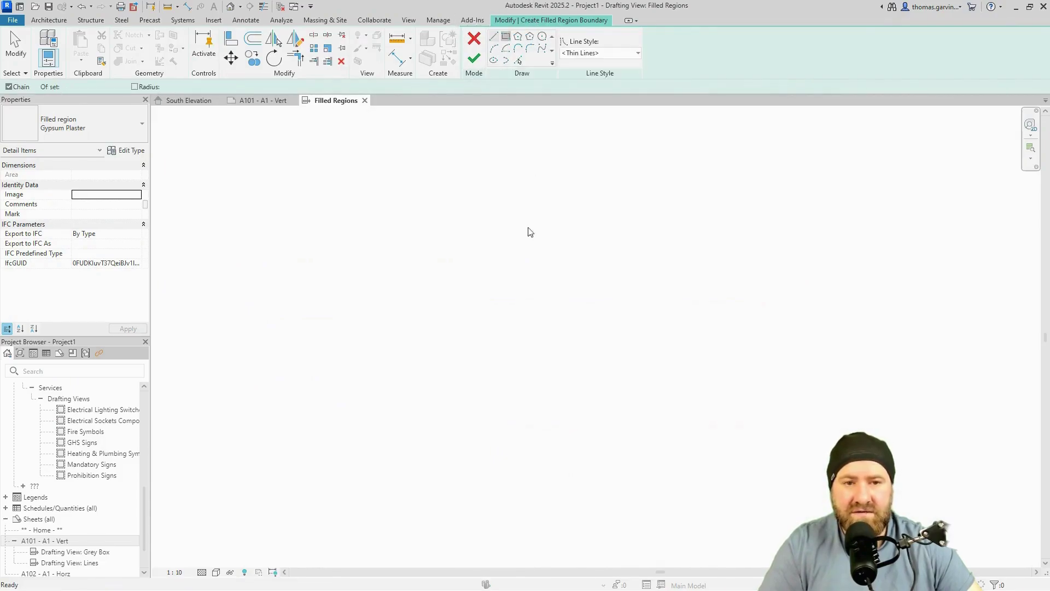
click(450, 224)
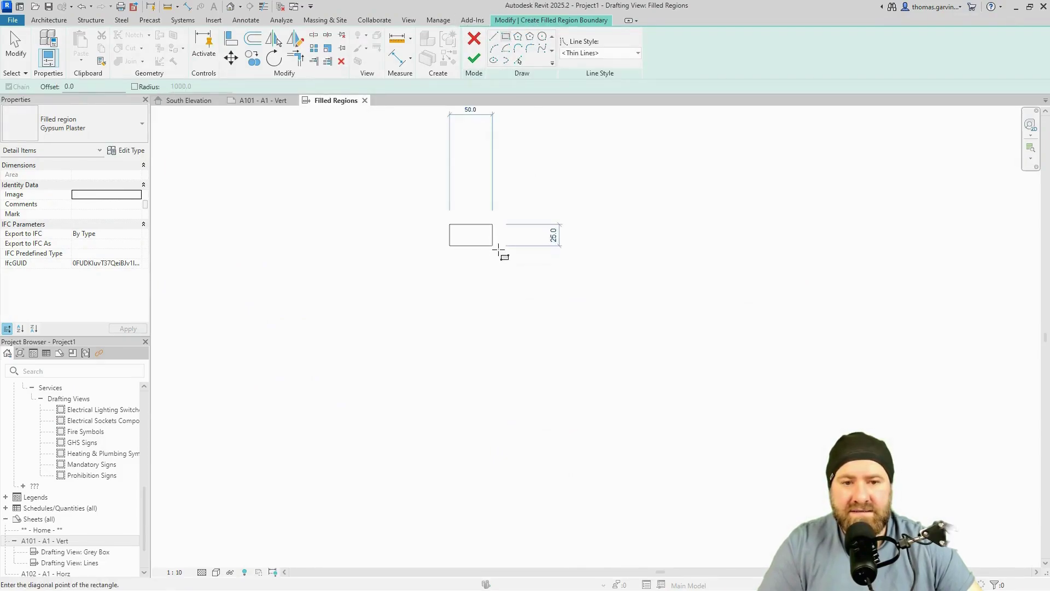
click(552, 280)
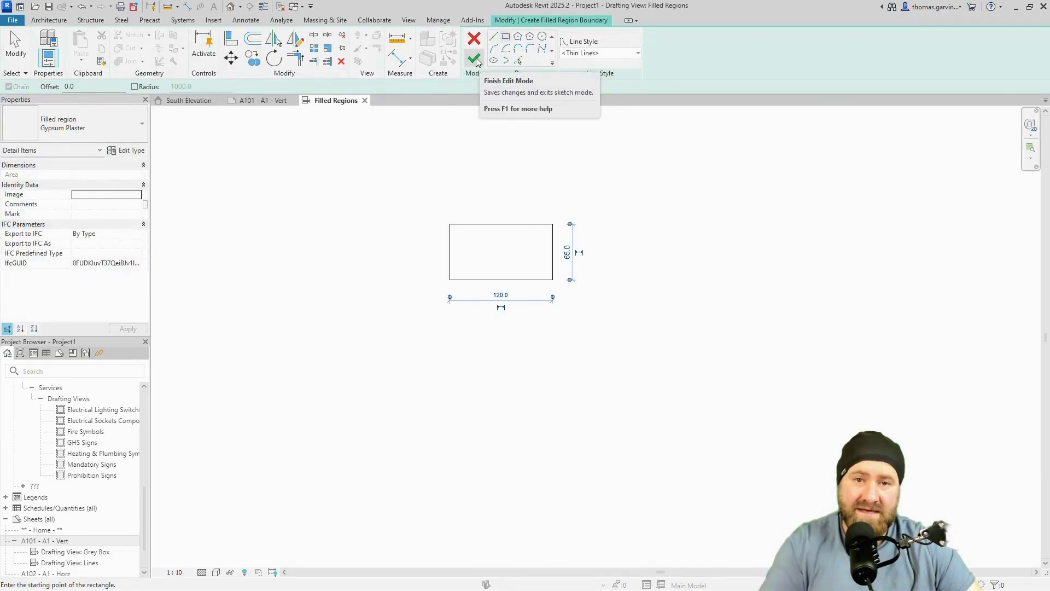
click(476, 57)
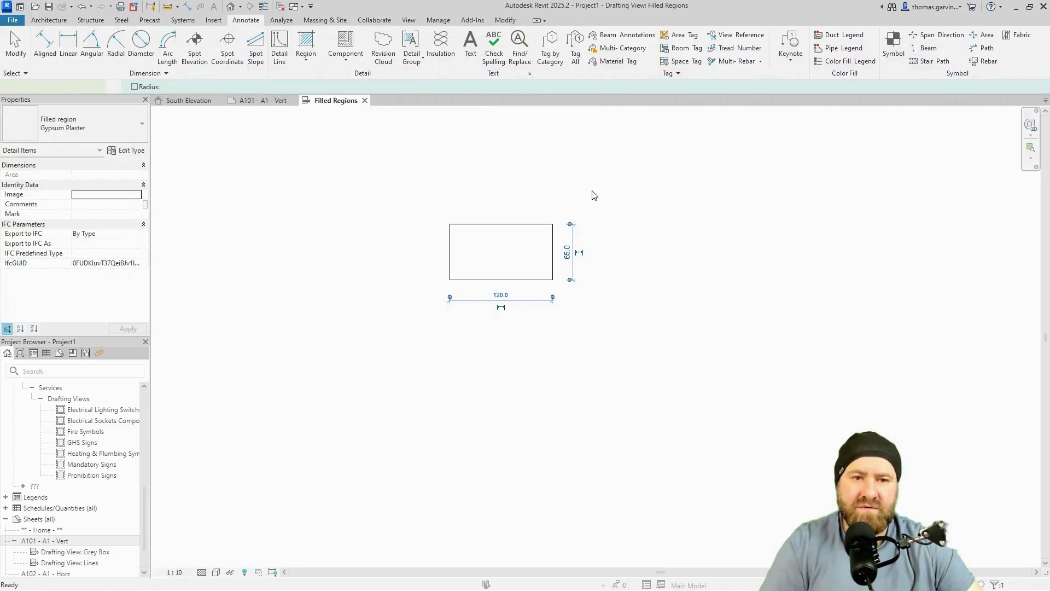
click(521, 200)
scroll(513, 220, up, 3)
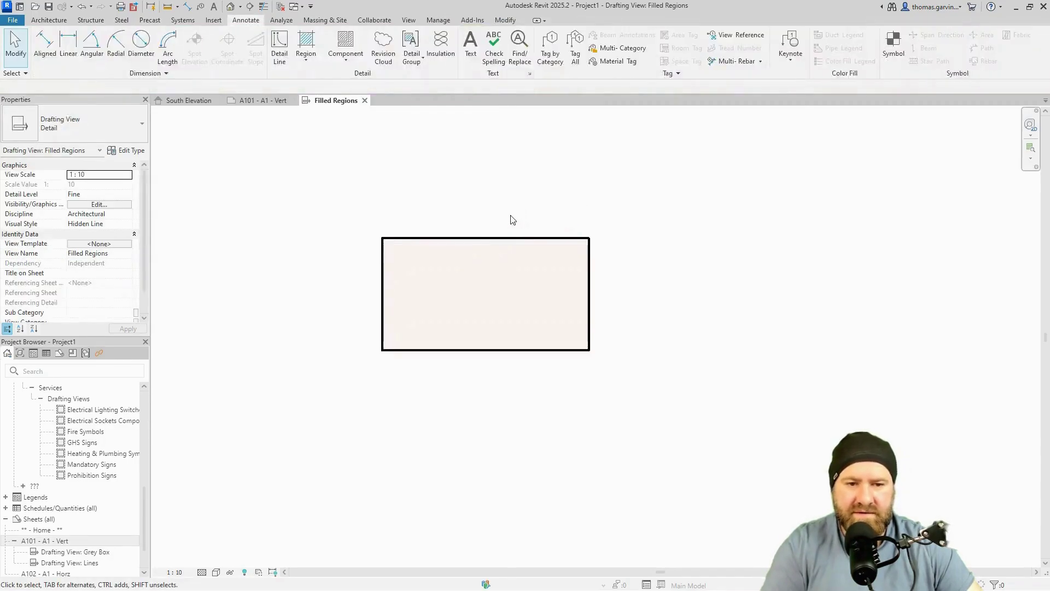
scroll(471, 328, up, 3)
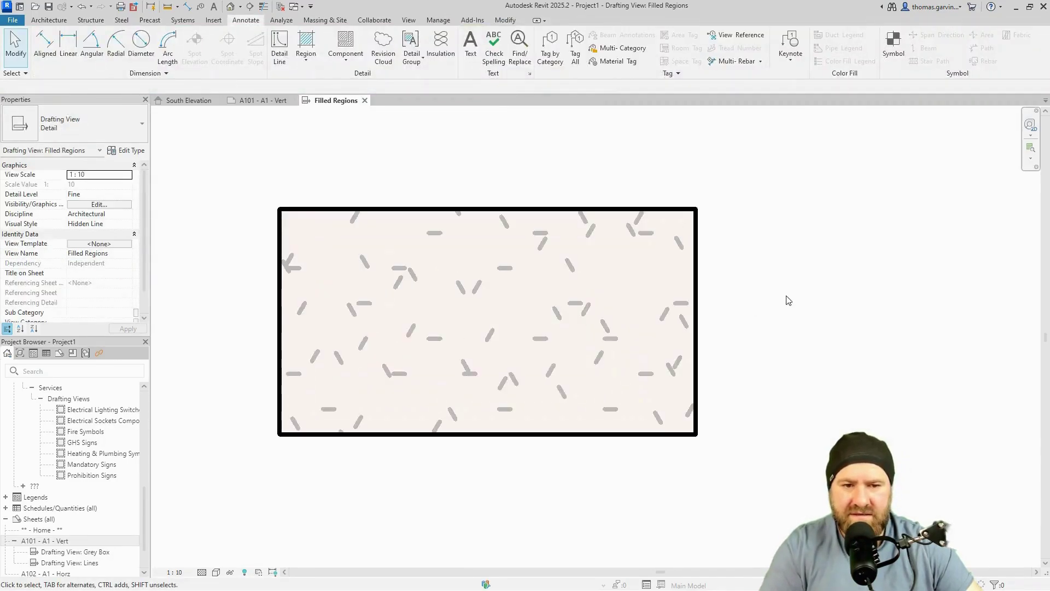
click(697, 293)
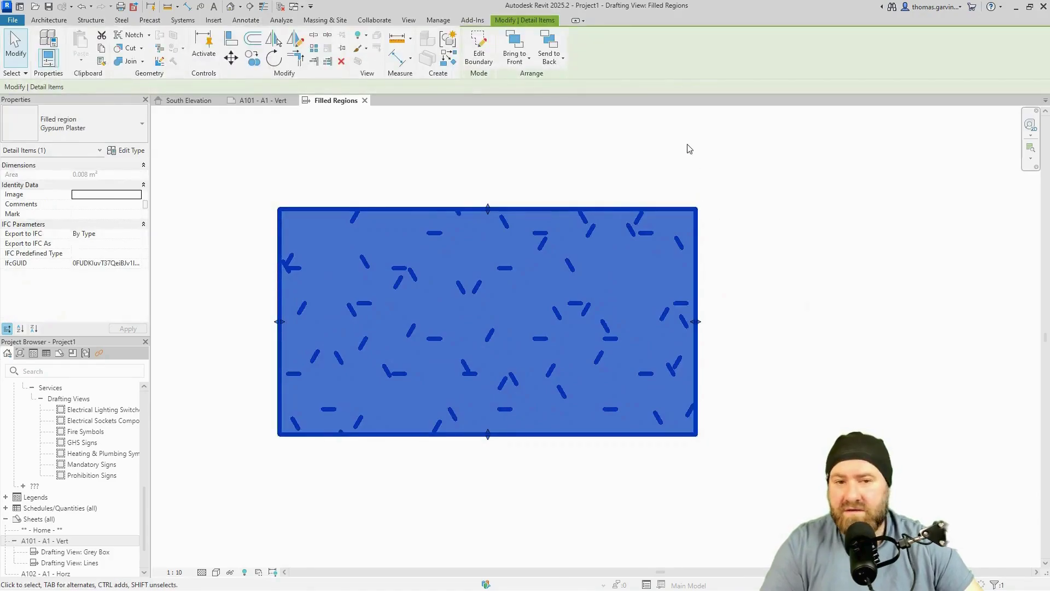
click(558, 479)
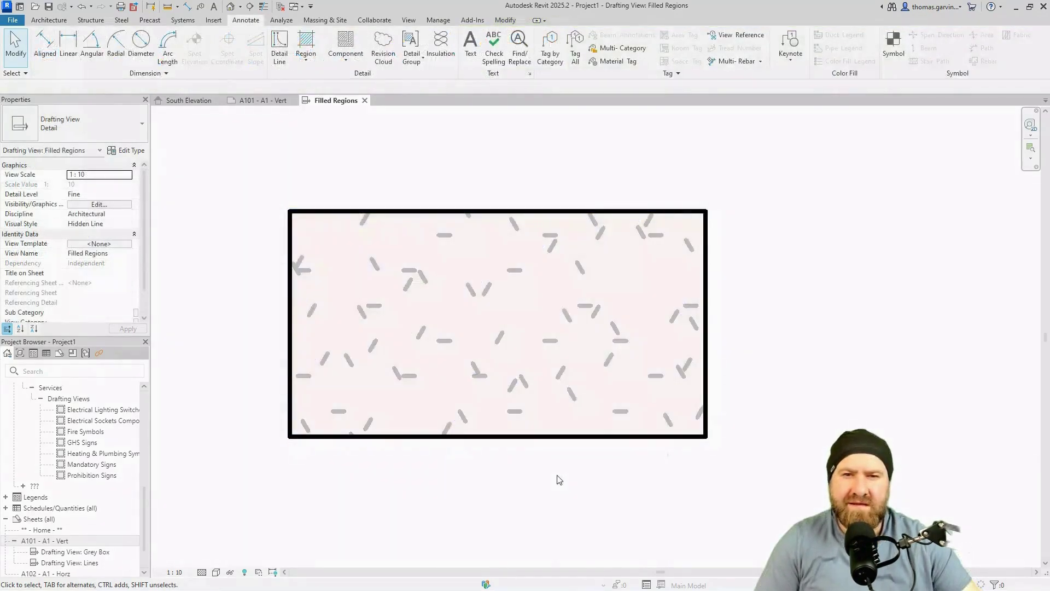
Duplicate the type of the rectangular Gypsum Plaster filled region as "Concrete Region"
click(499, 438)
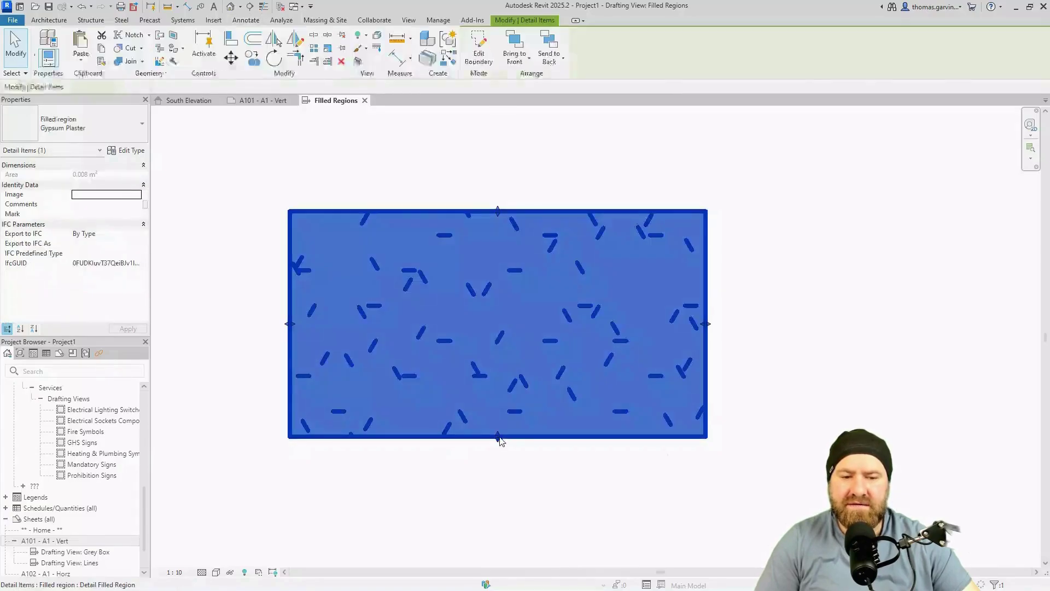
click(127, 150)
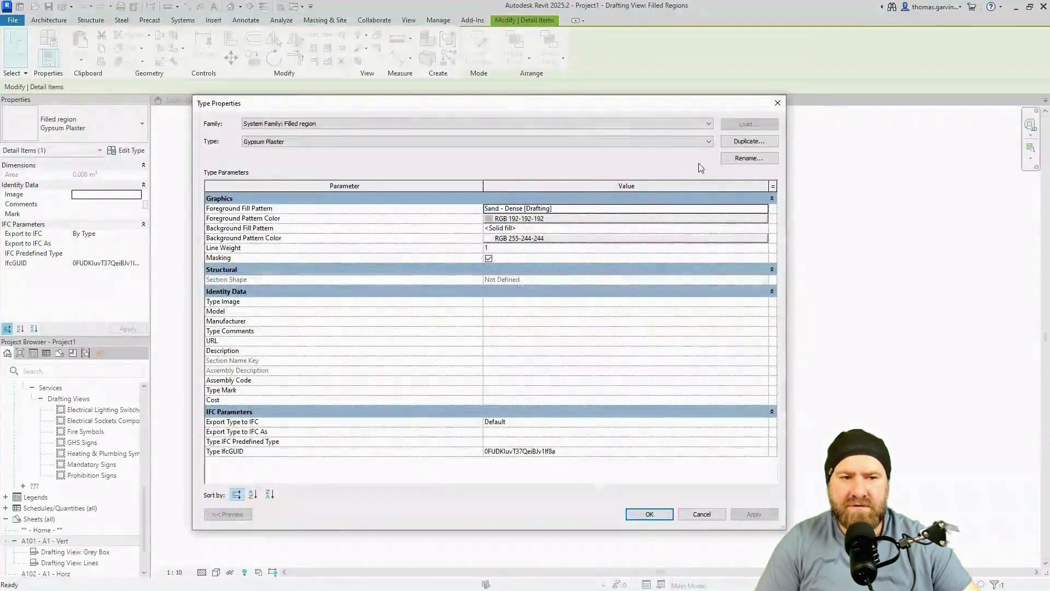
click(747, 141)
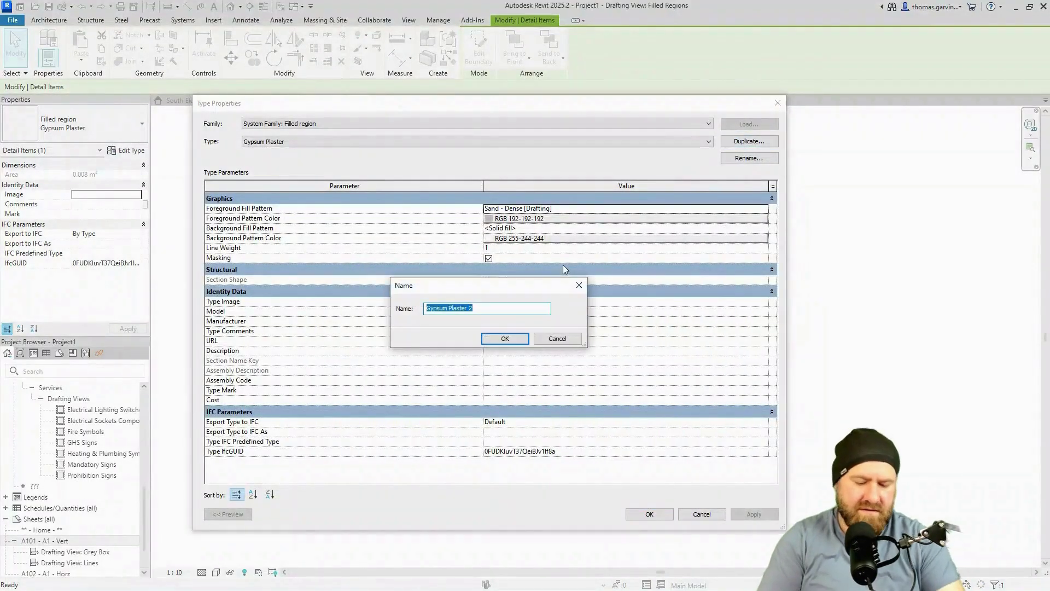
text(Concr)
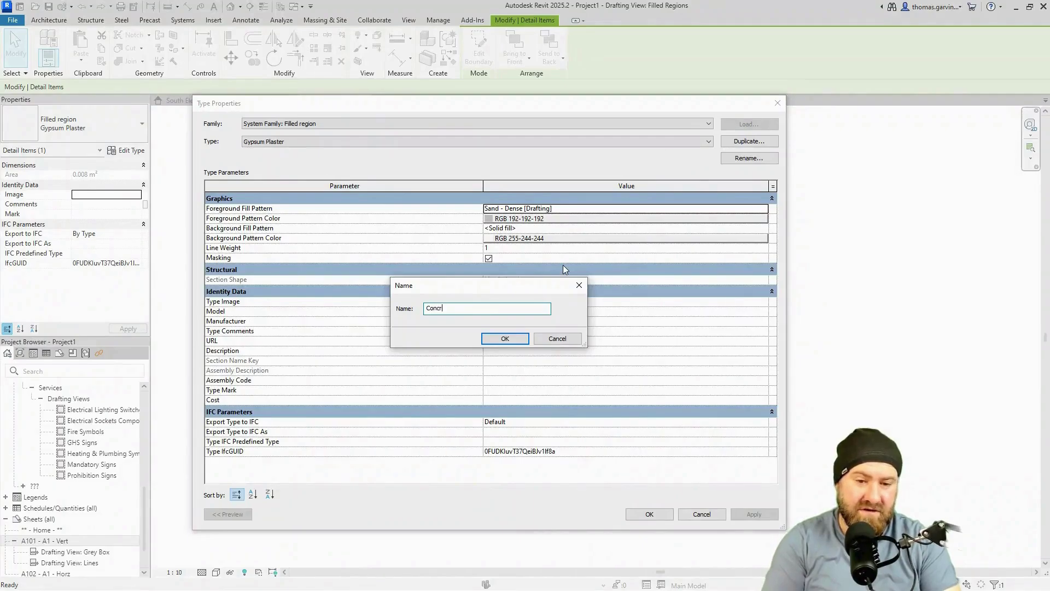
text(ete Region)
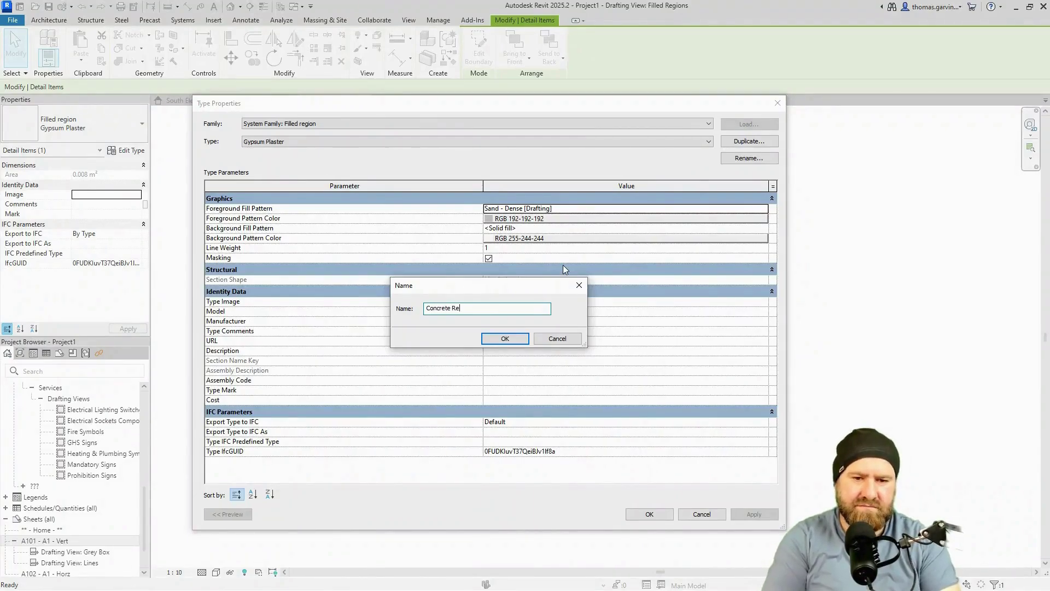
click(506, 339)
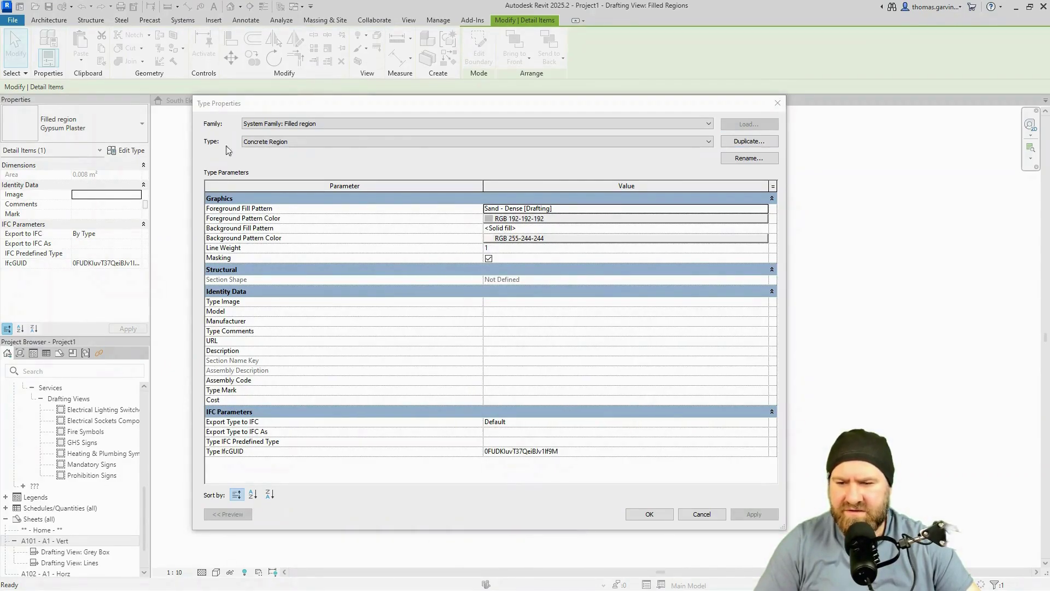
Set the Concrete Region type's background pattern colour to RGB 233-233-233
click(579, 242)
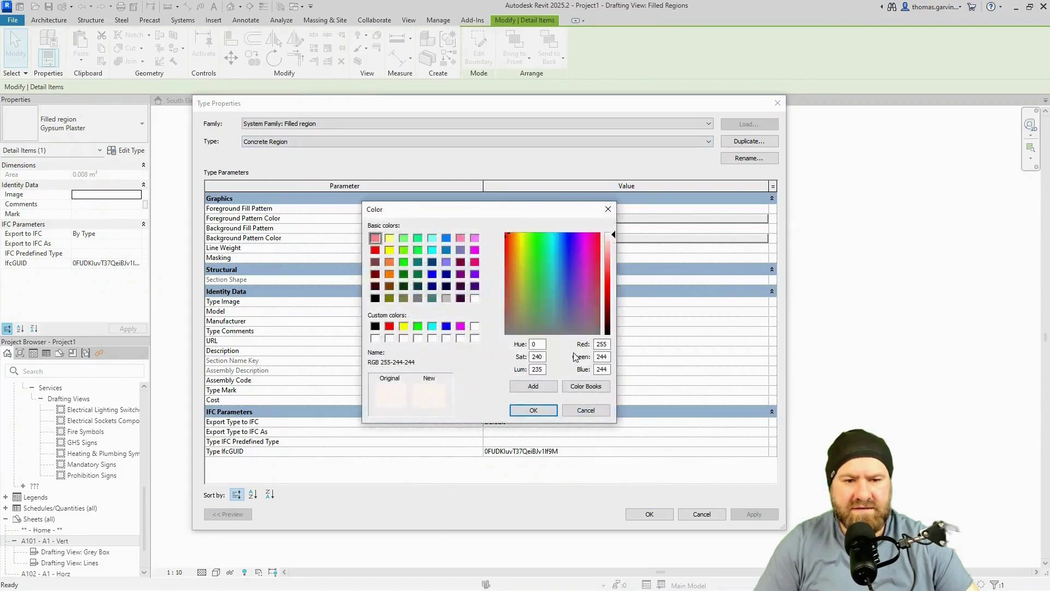
double_click(601, 343)
text(233)
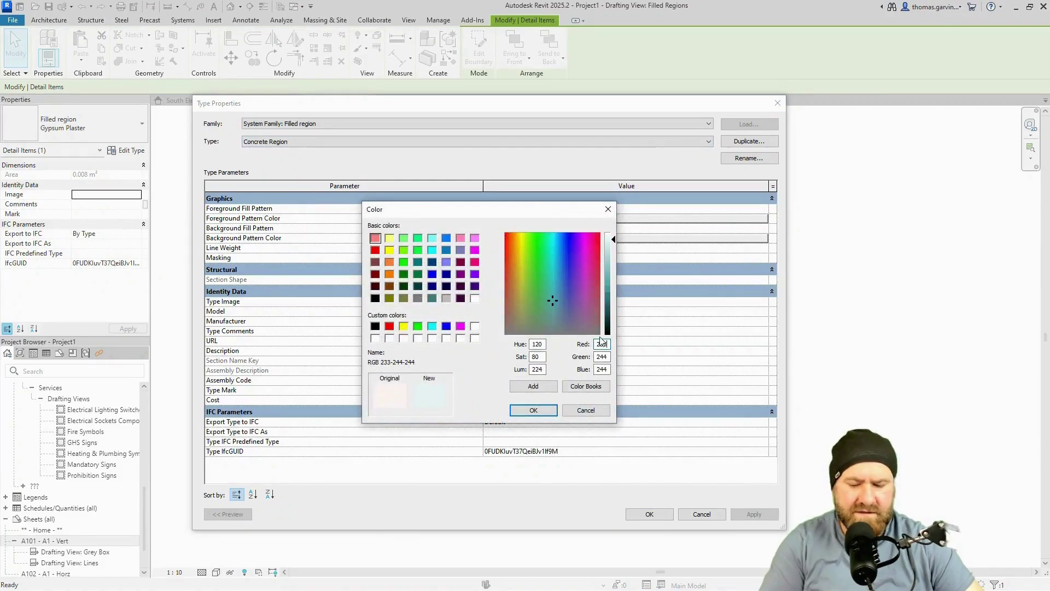
key(Tab)
text(233)
key(Tab)
text(233)
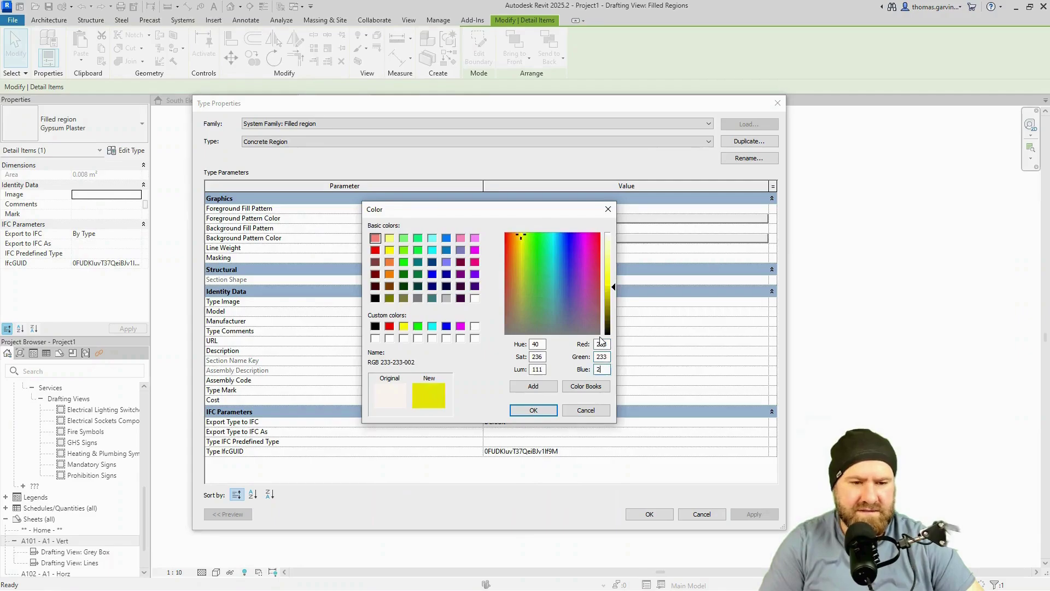
click(534, 410)
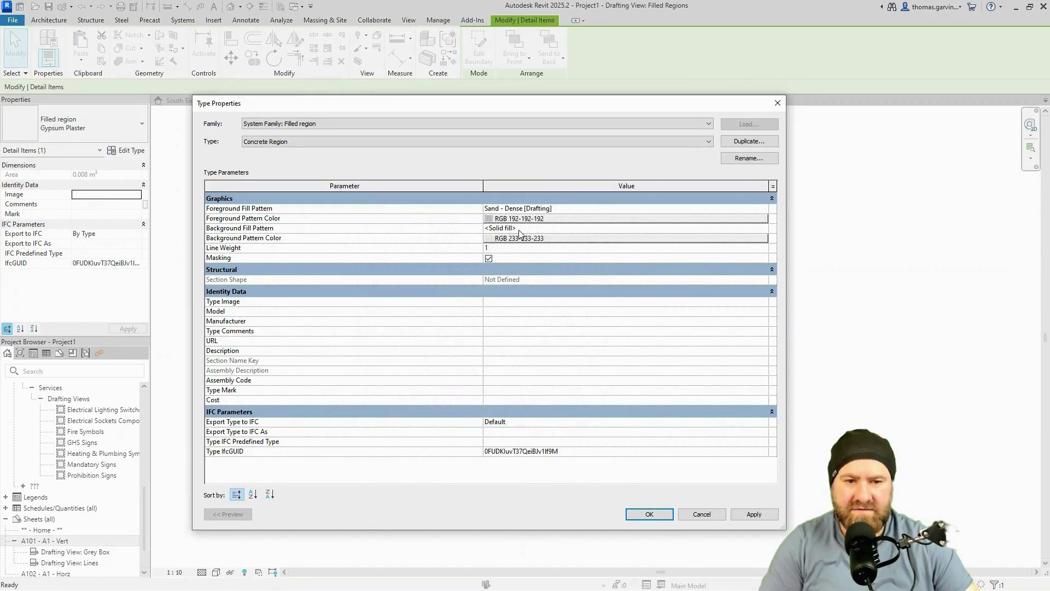
Set the Concrete Region type's foreground fill pattern to the Concrete drafting pattern
click(765, 211)
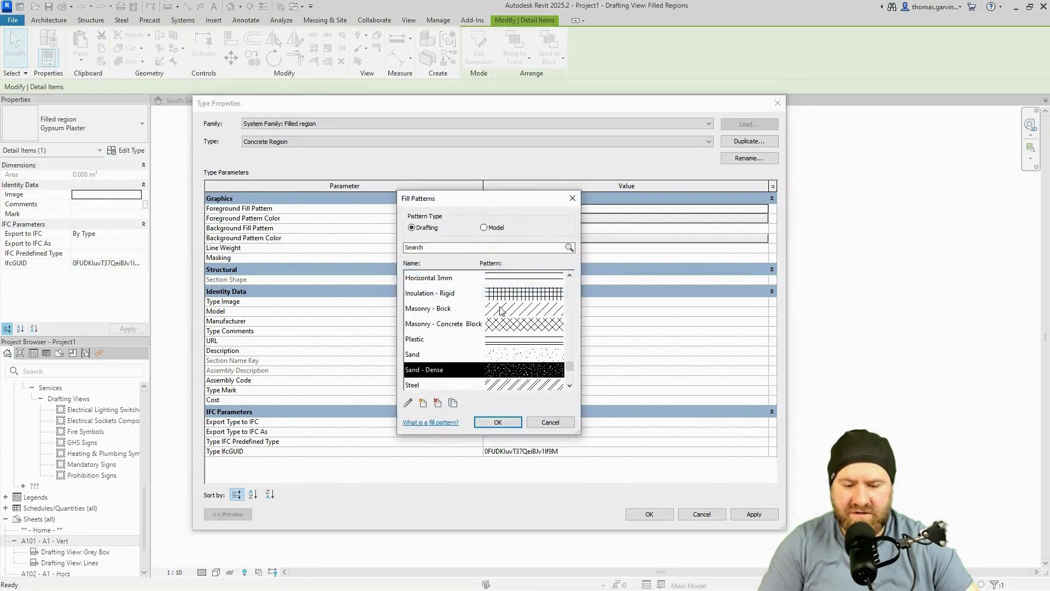
key(c)
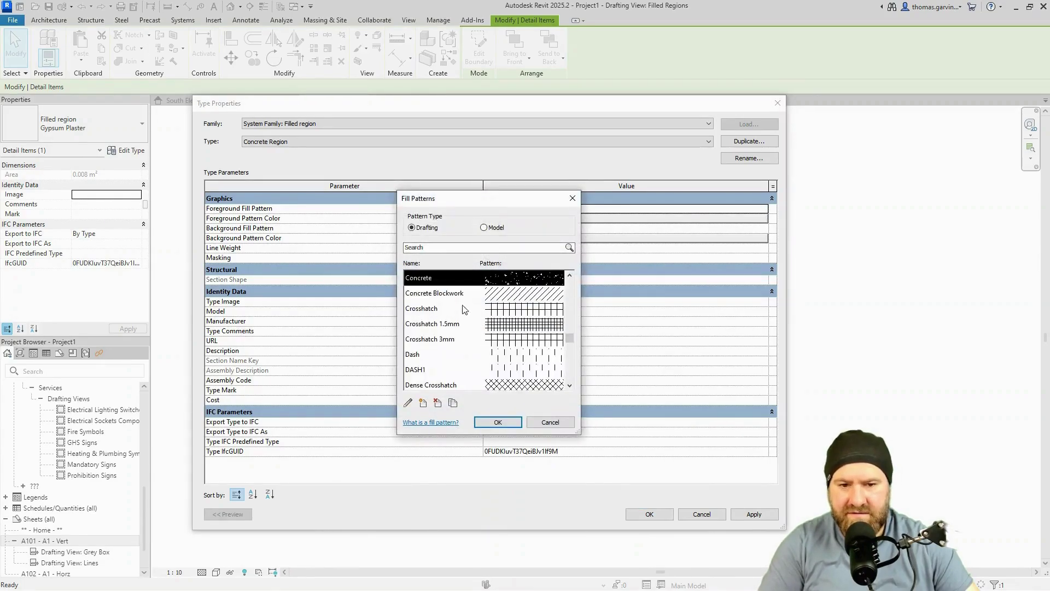
click(497, 422)
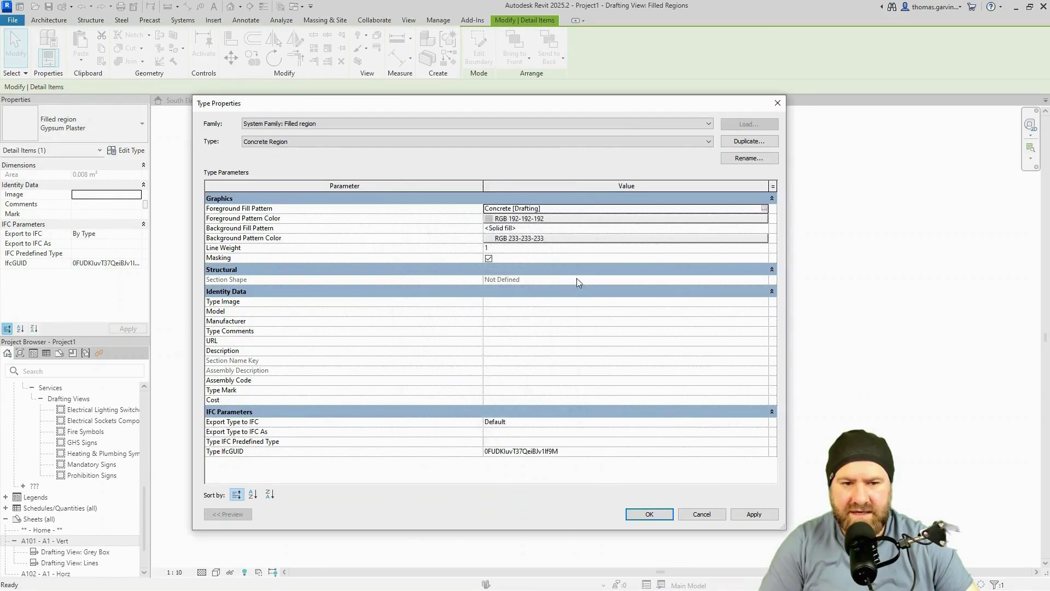
Set the Concrete Region type's foreground pattern colour to RGB 192-192-192, apply the type settings to the rectangular region and deselect it
click(540, 220)
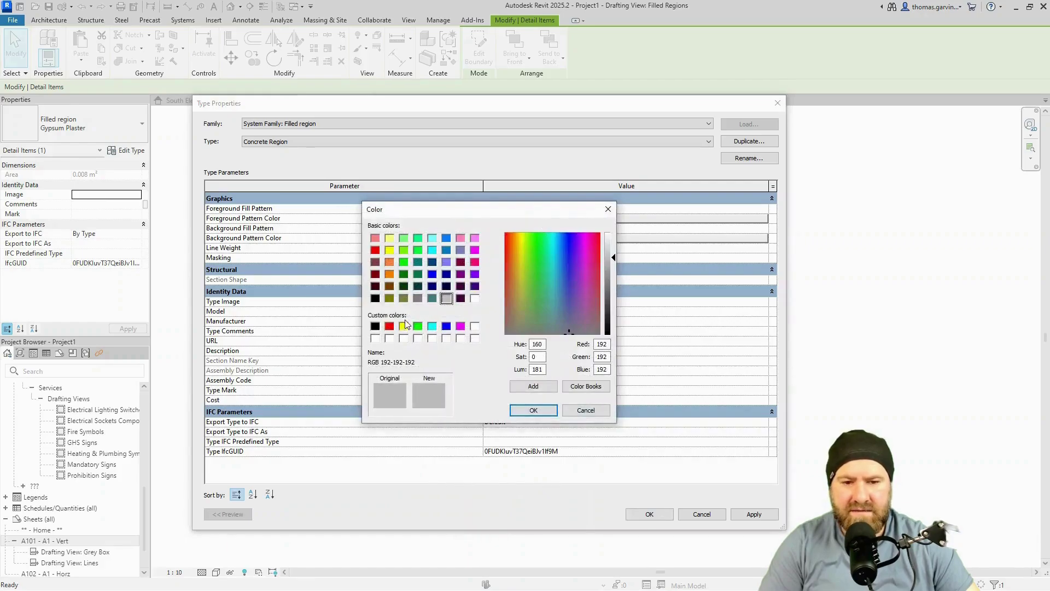
click(418, 299)
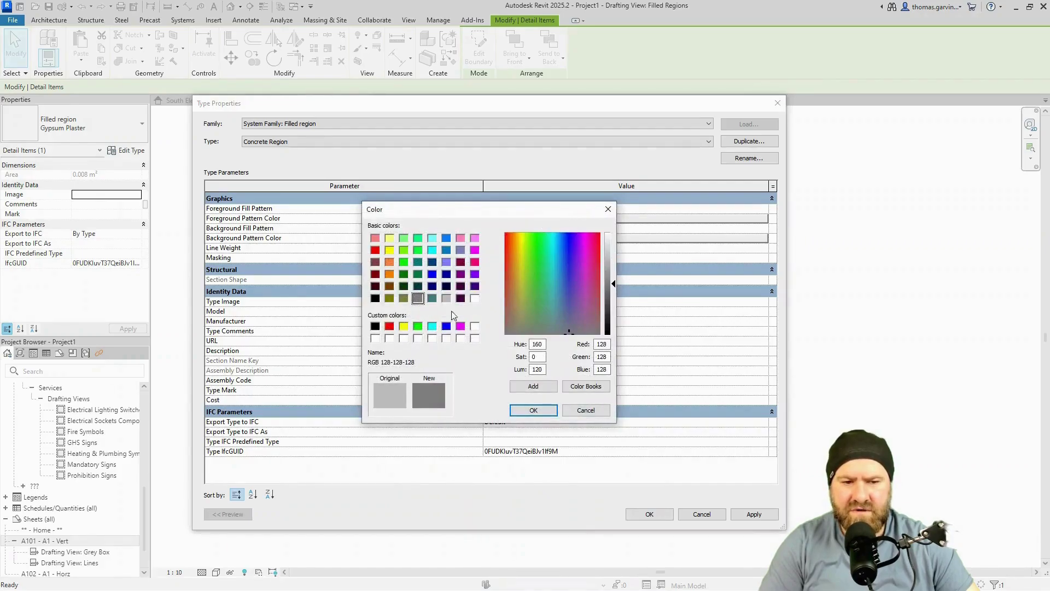
text(192)
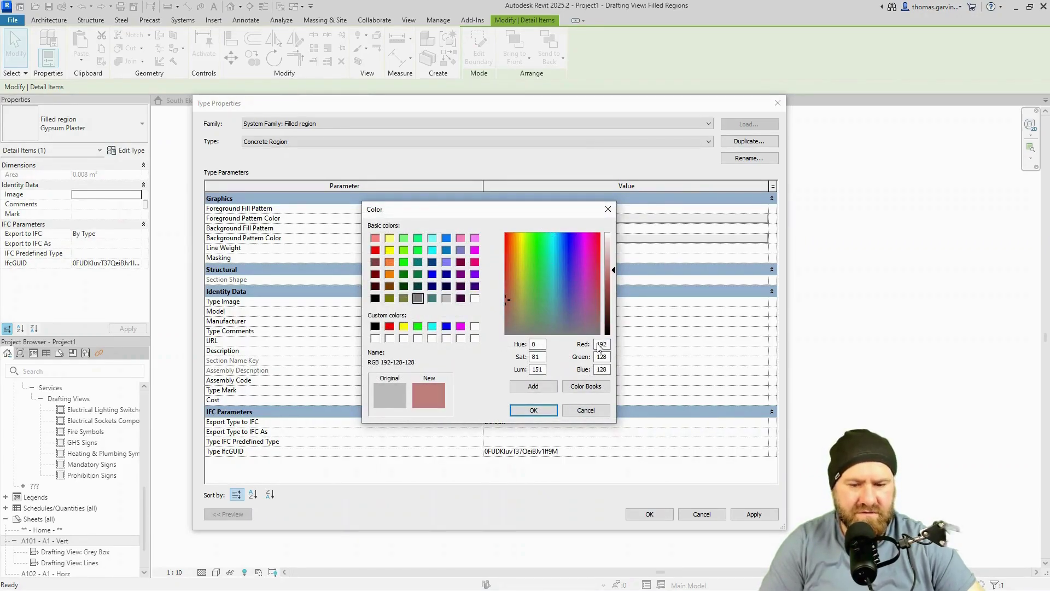
key(Tab)
text(192)
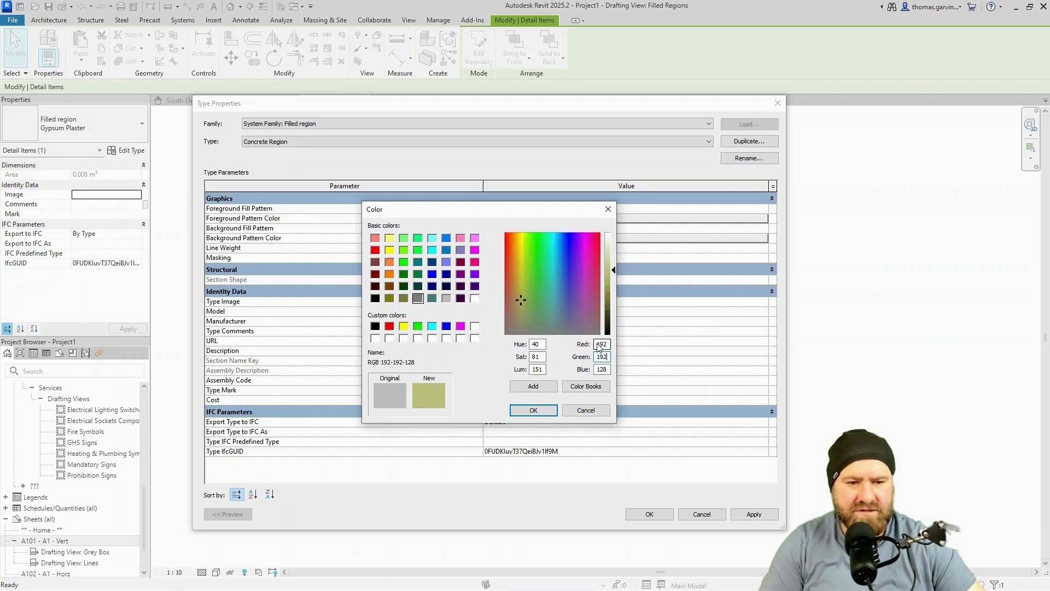
key(Tab)
text(192)
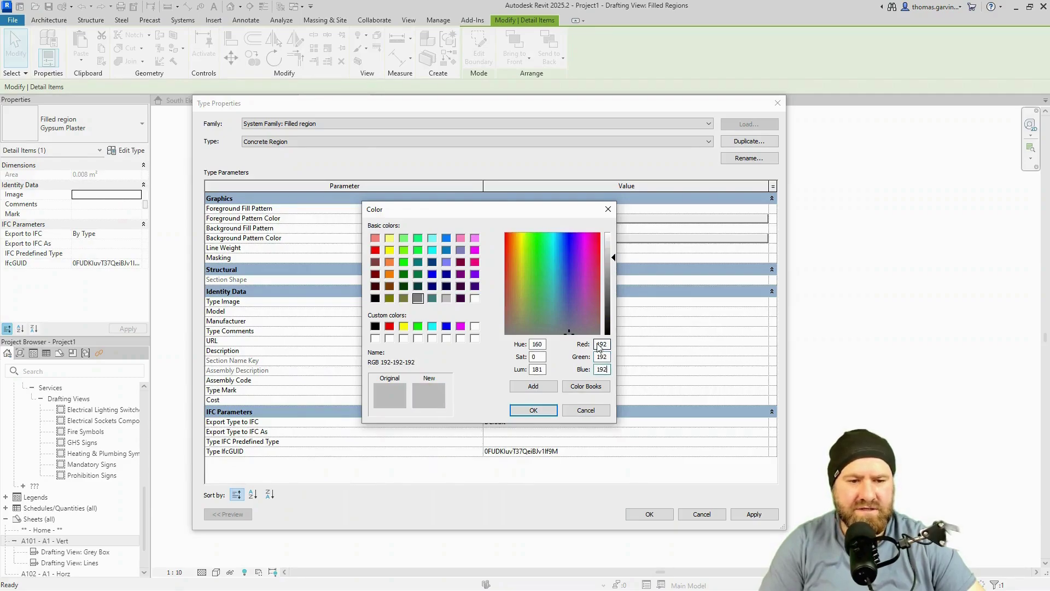
click(535, 411)
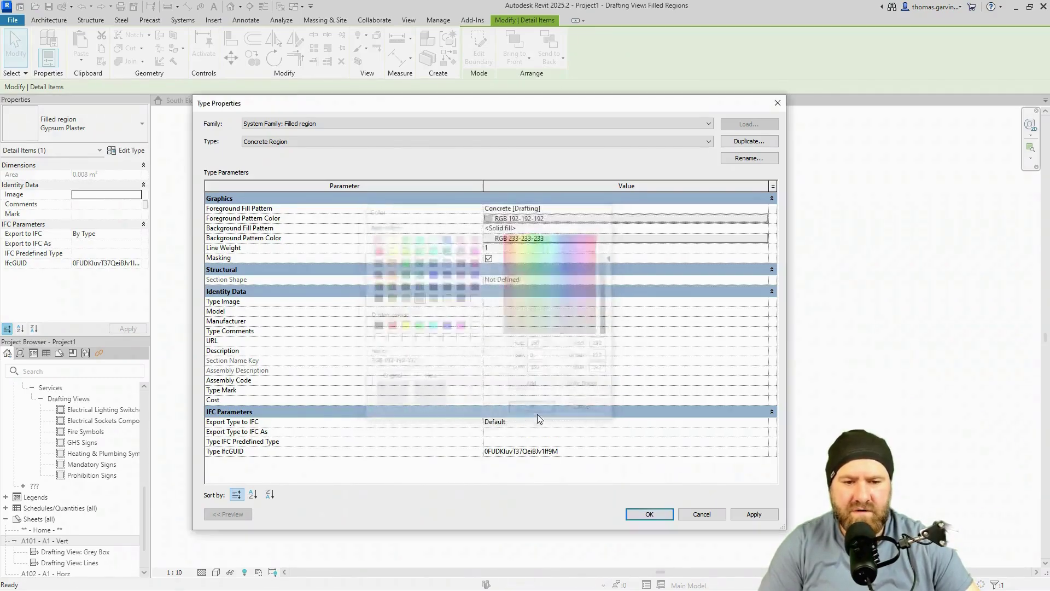
click(649, 514)
click(814, 347)
scroll(814, 347, down, 2)
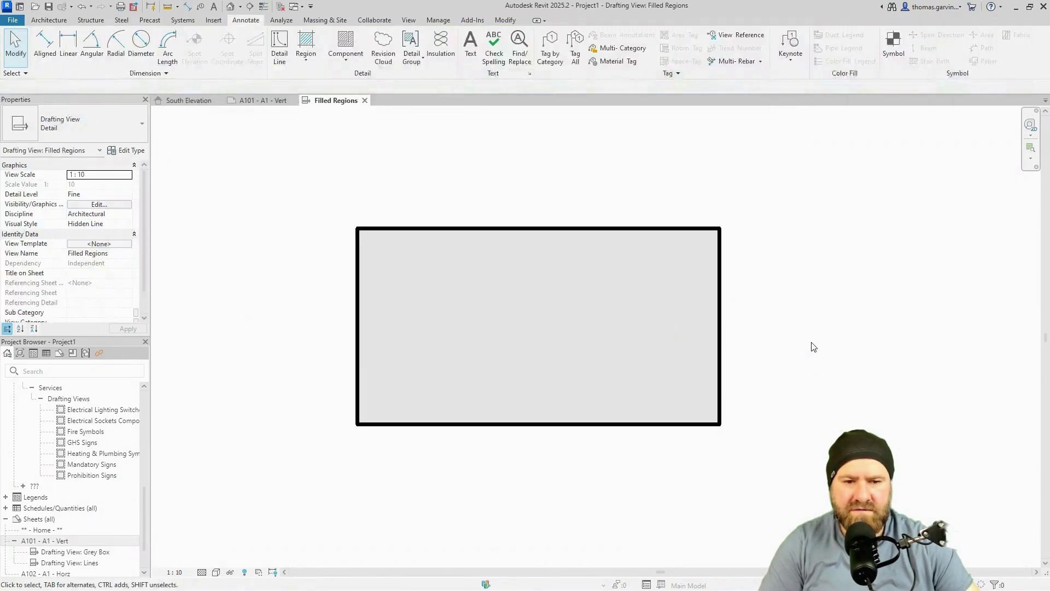